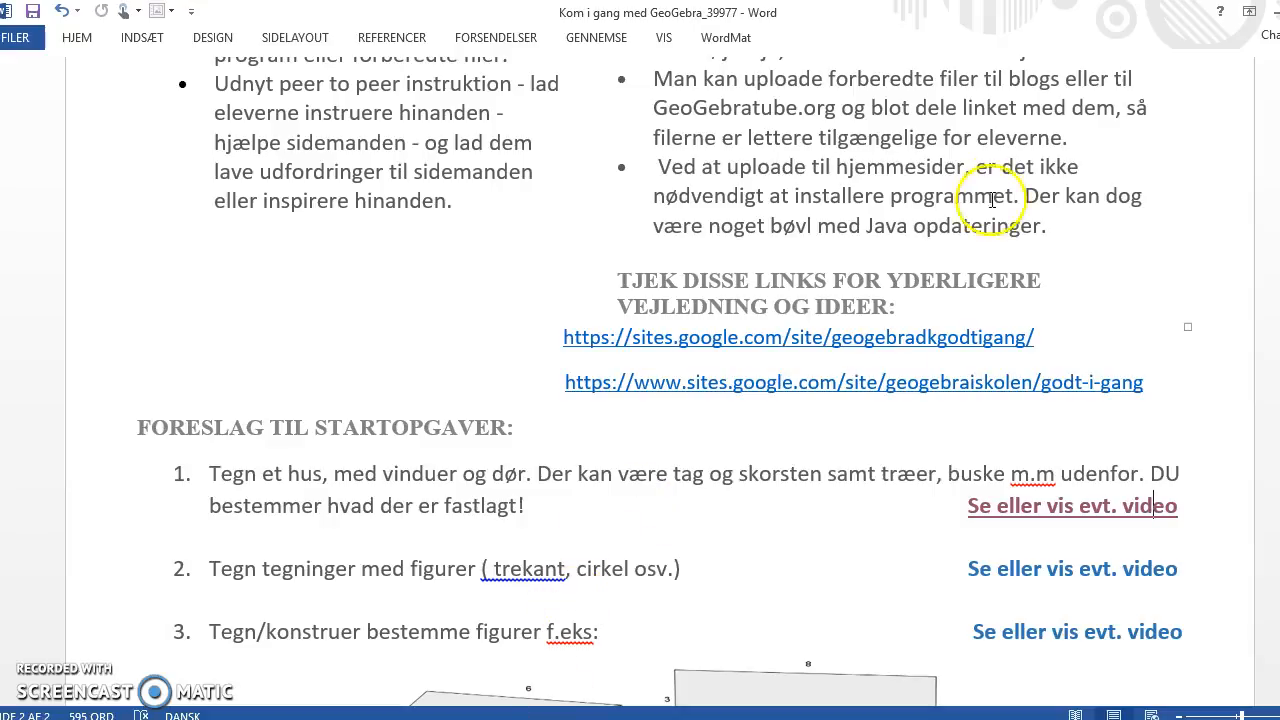
Switch to the desktop and open the Tegneklar Geogebra file with GeoGebra.
click(1276, 12)
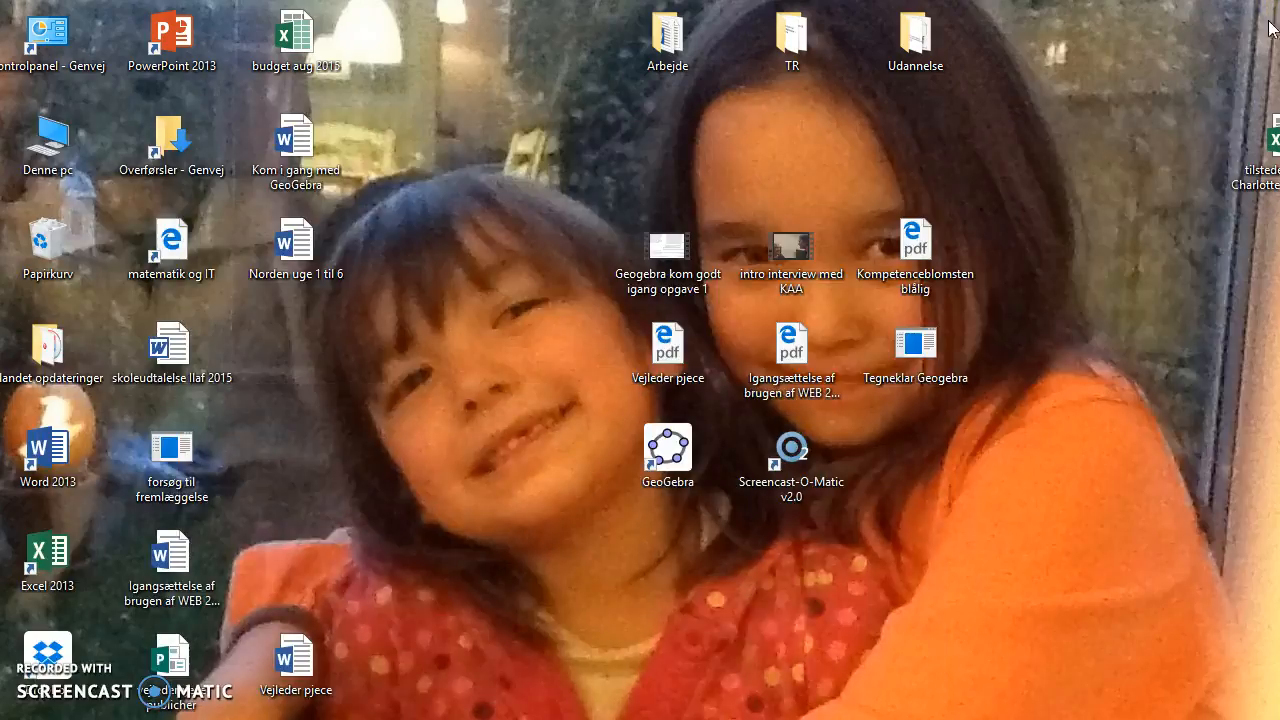
double_click(926, 358)
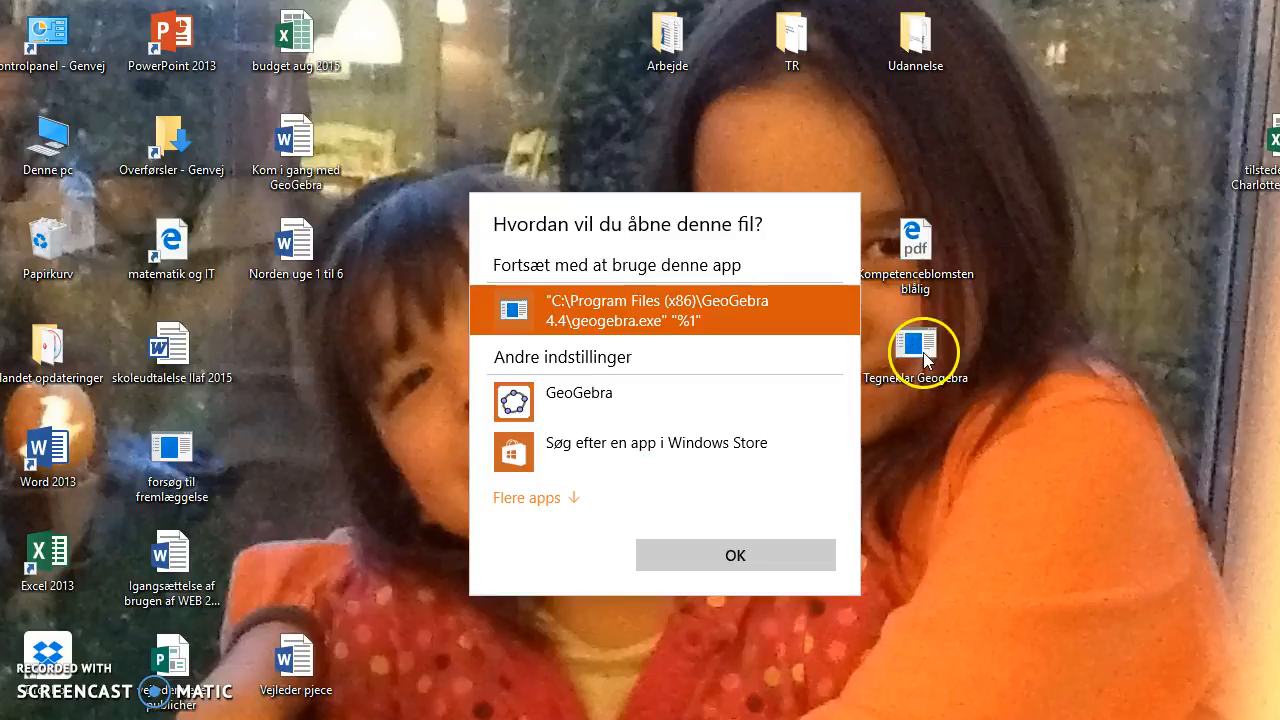
double_click(570, 394)
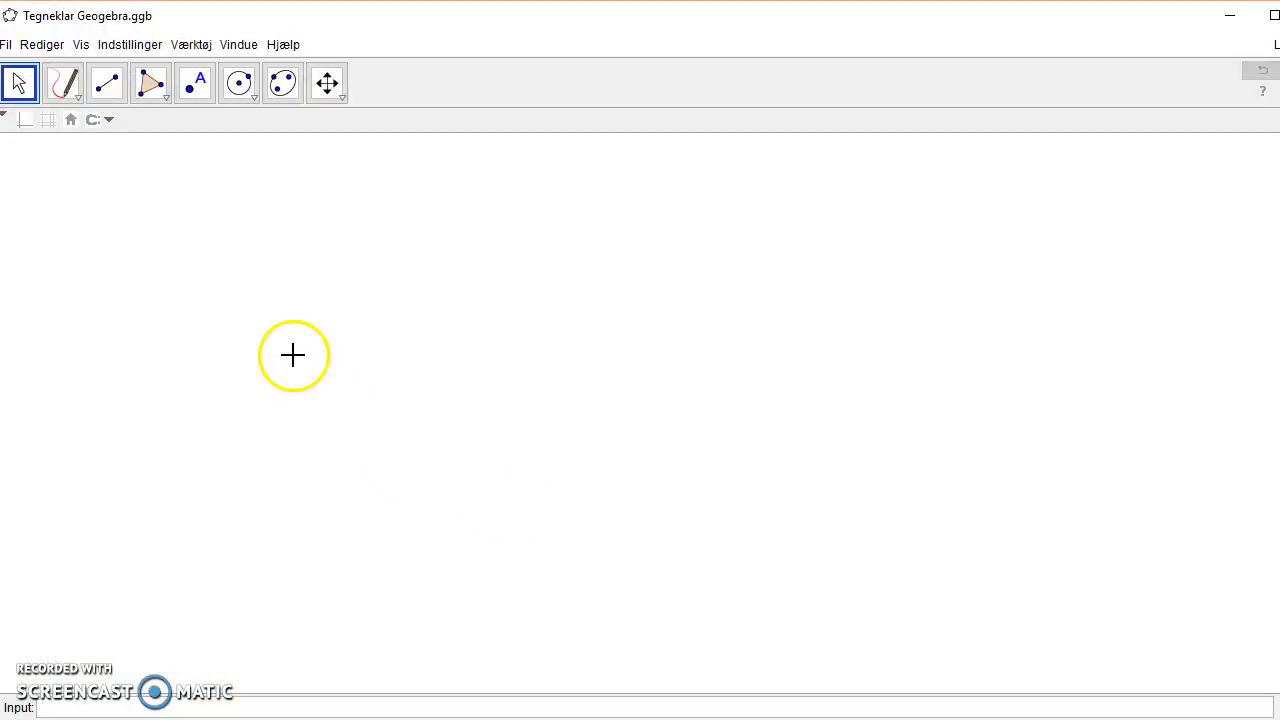
Draw the figure's first leg as a tall, narrow four-sided rigid polygon (Stiv polygon) with a slanted upper edge.
click(165, 100)
click(150, 203)
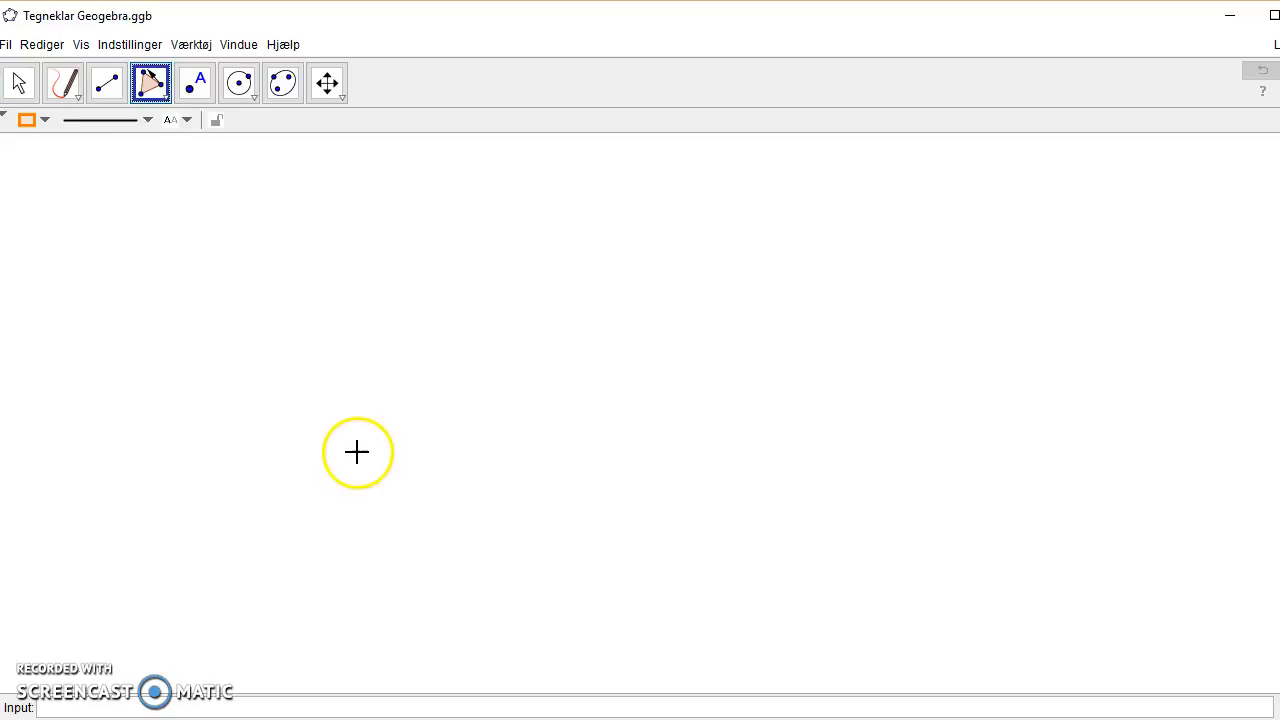
click(353, 688)
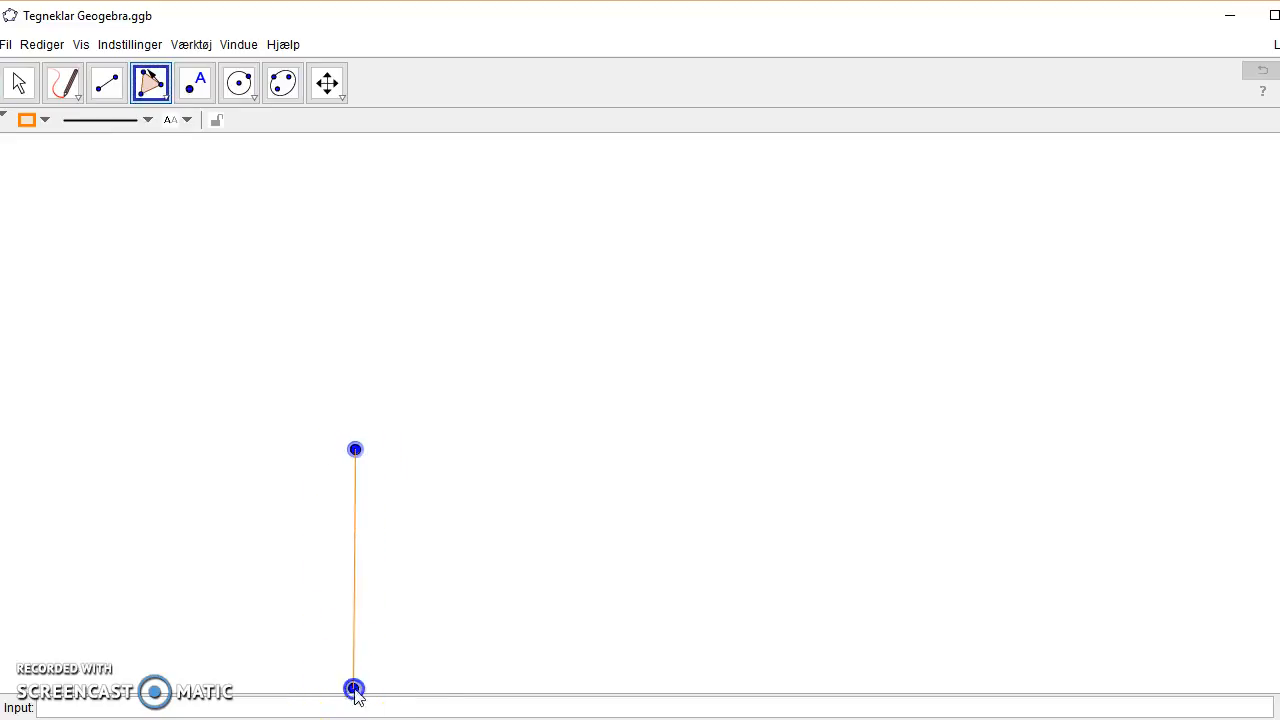
click(422, 689)
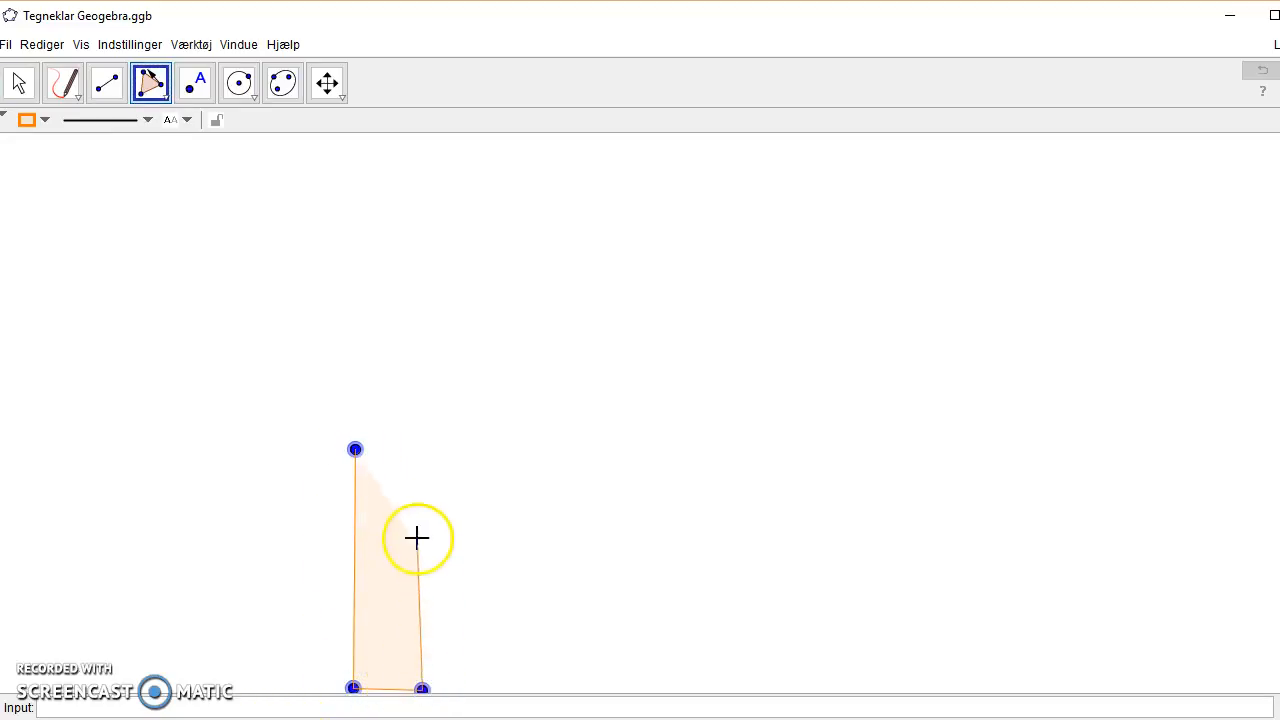
click(415, 398)
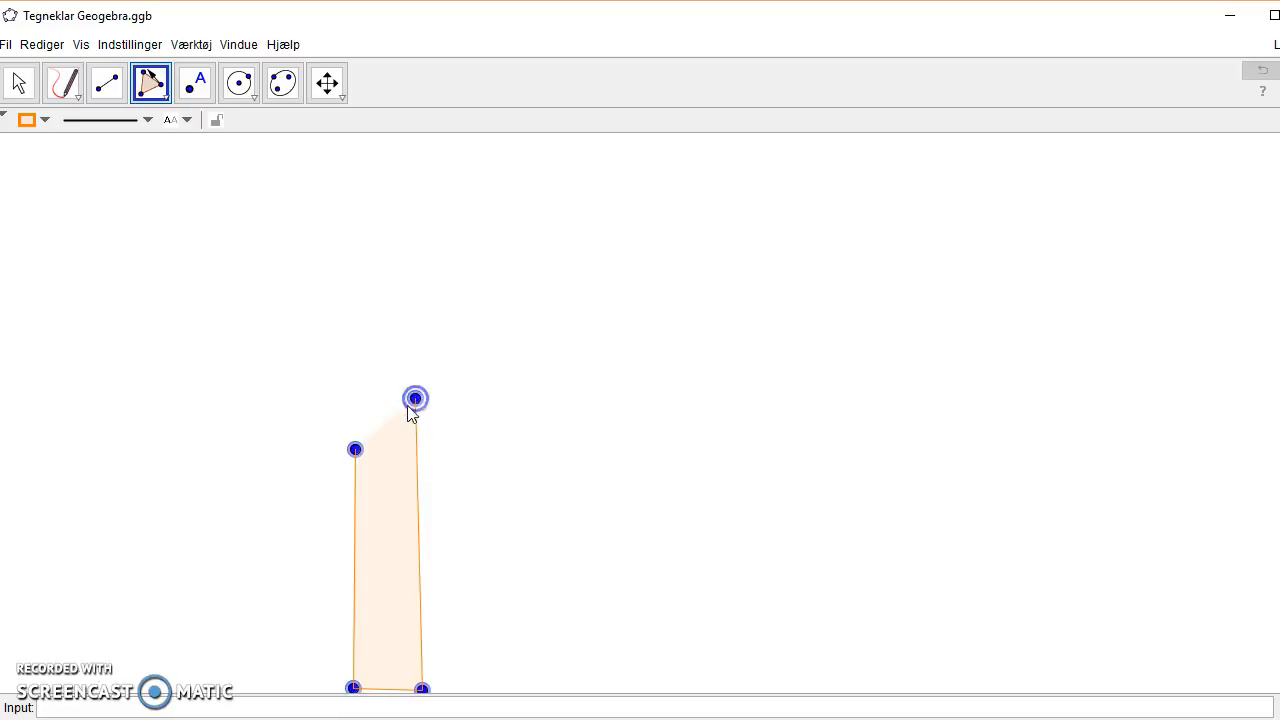
click(358, 449)
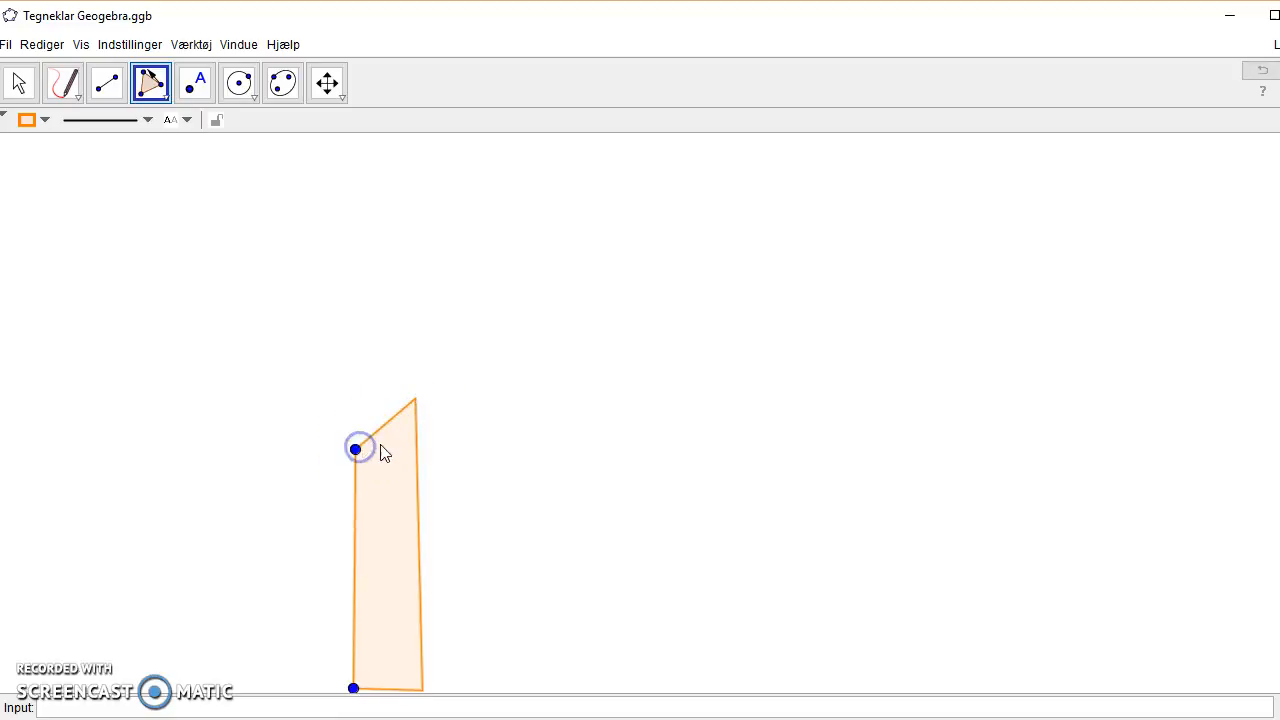
Draw the second leg as a four-sided rigid polygon just right of the first, its upper edge sloping down to the right.
click(444, 396)
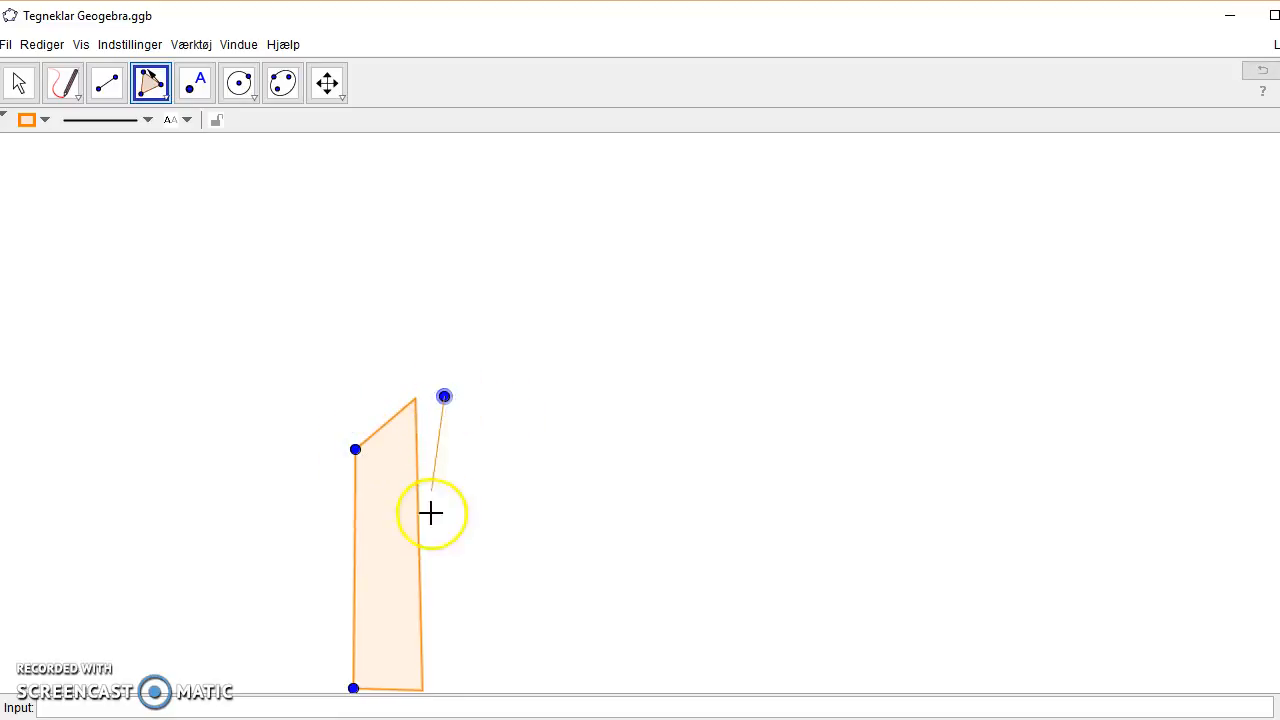
click(454, 690)
click(526, 689)
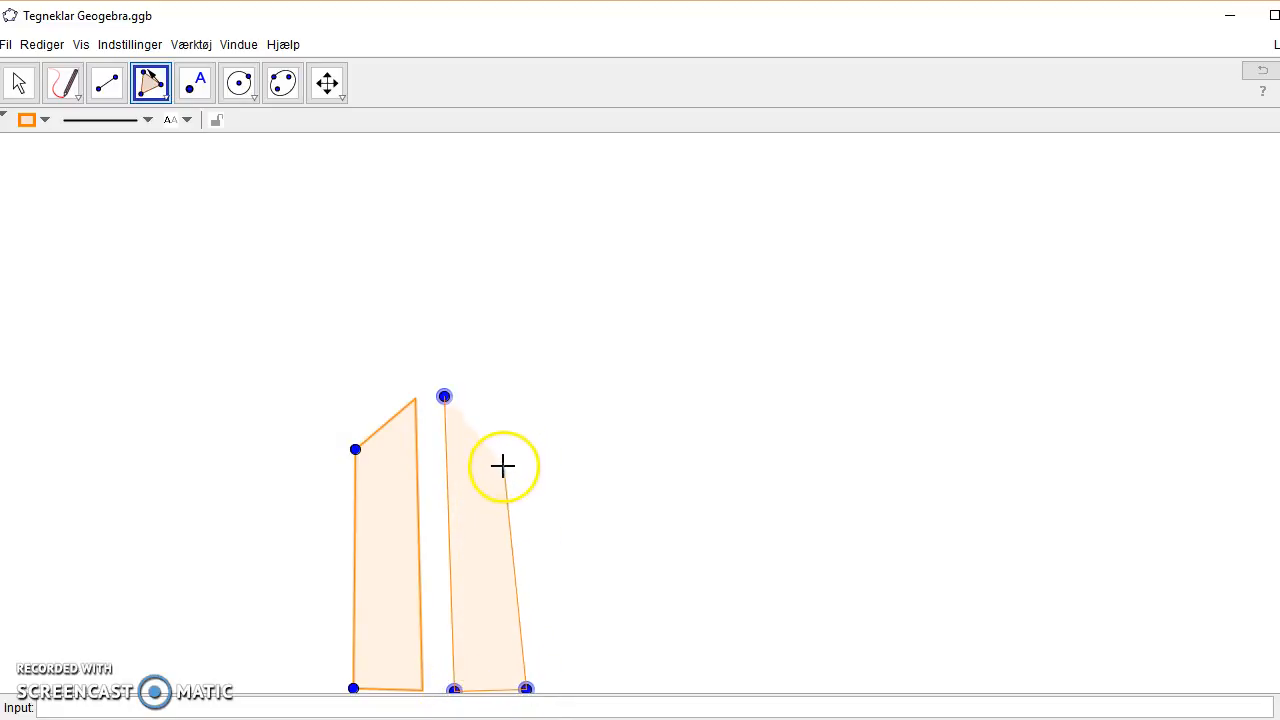
click(444, 396)
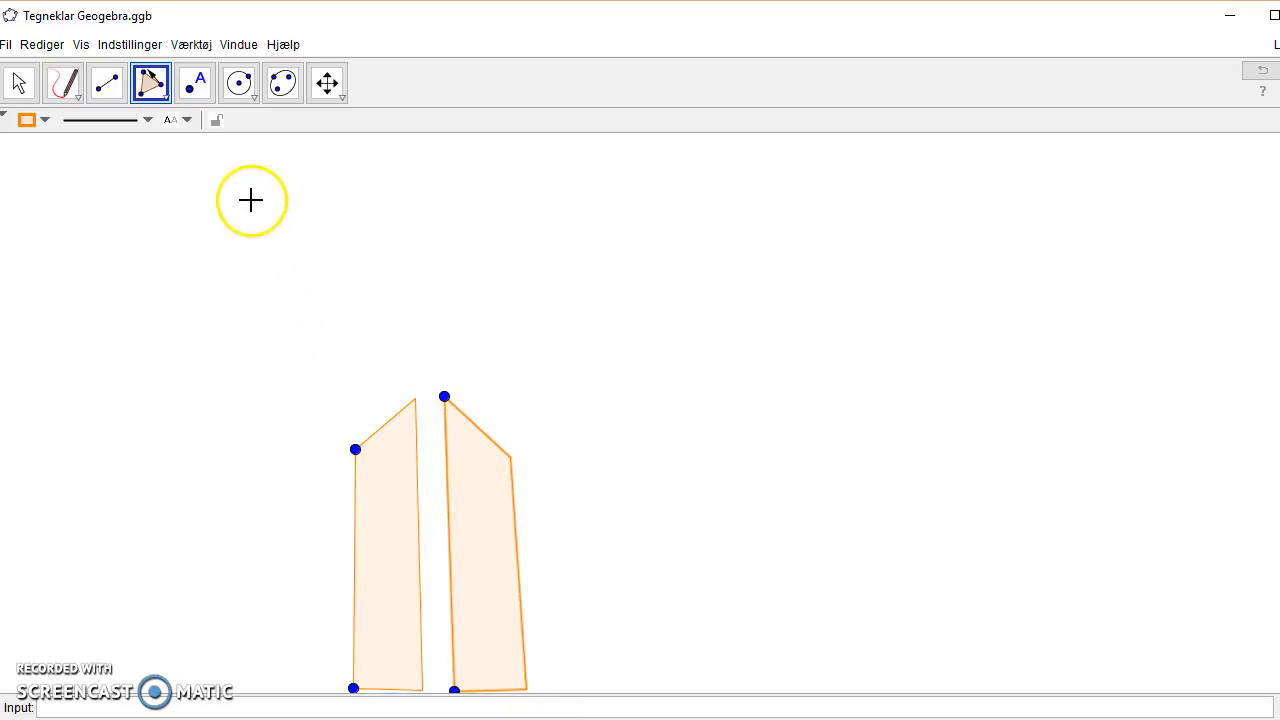
Draw a triangular body with the Polygon tool, its base spanning the upper ends of both legs.
click(165, 100)
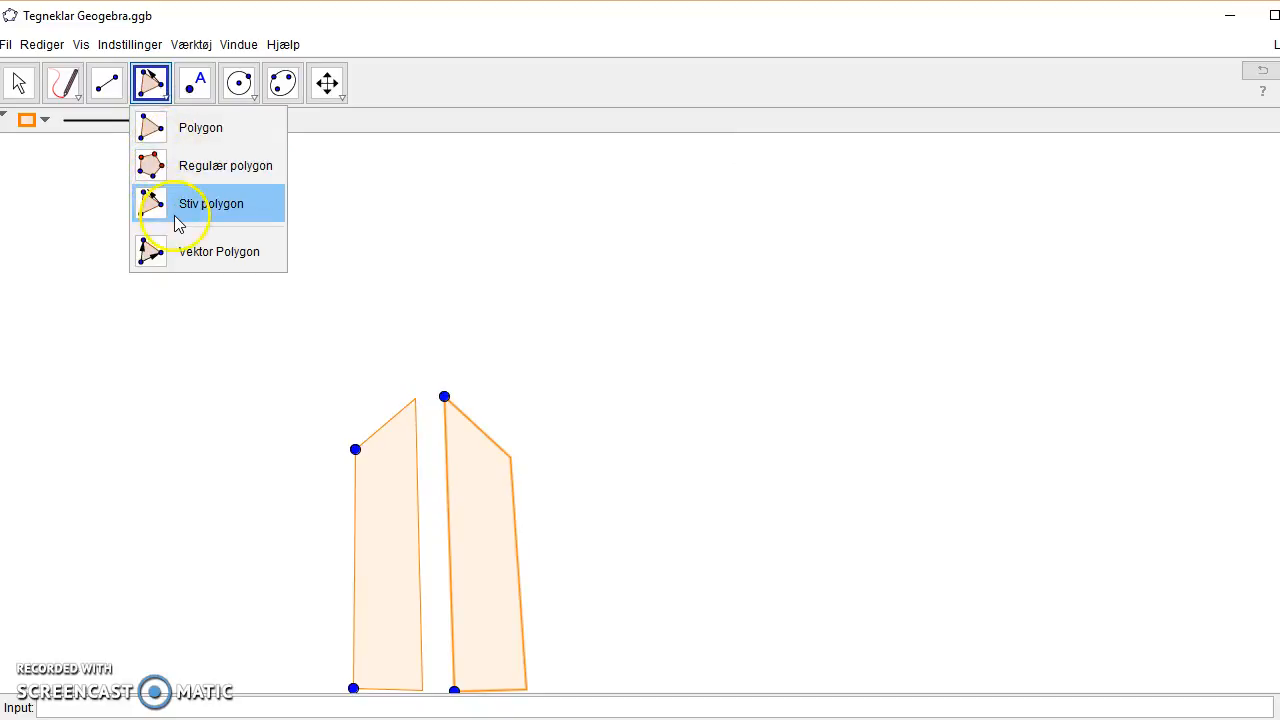
click(149, 134)
click(335, 402)
click(535, 404)
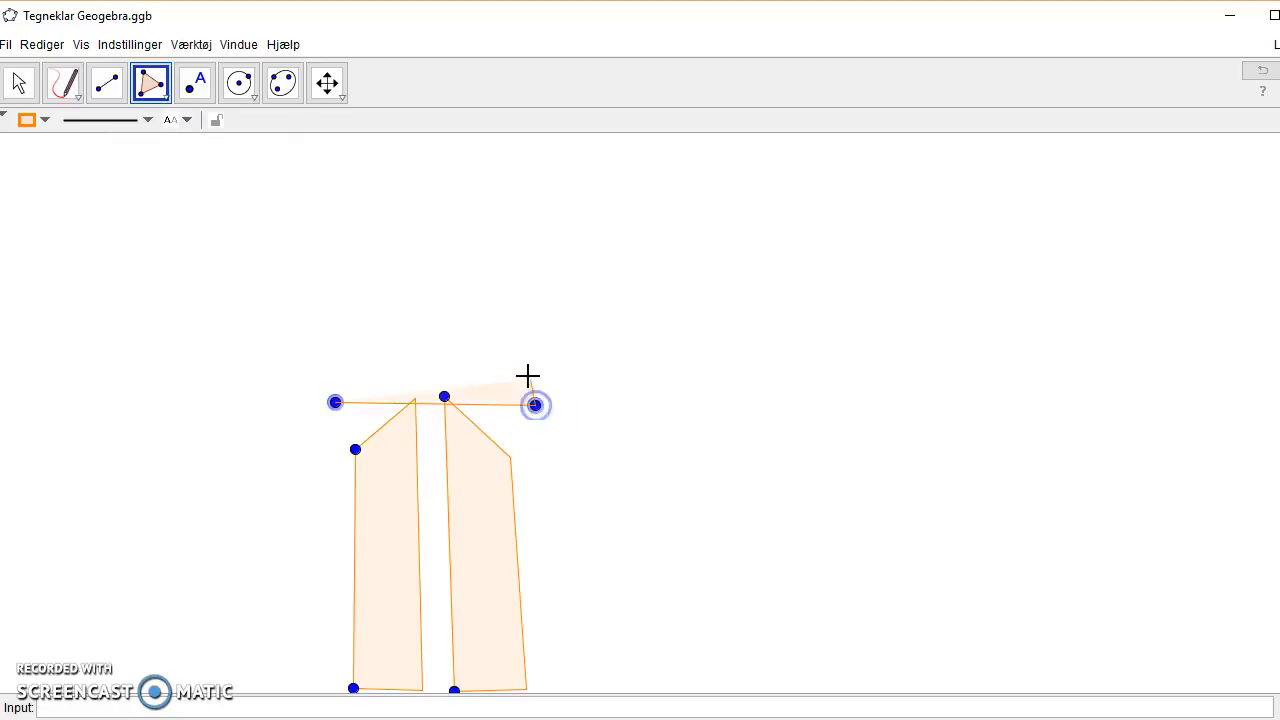
click(434, 270)
click(335, 402)
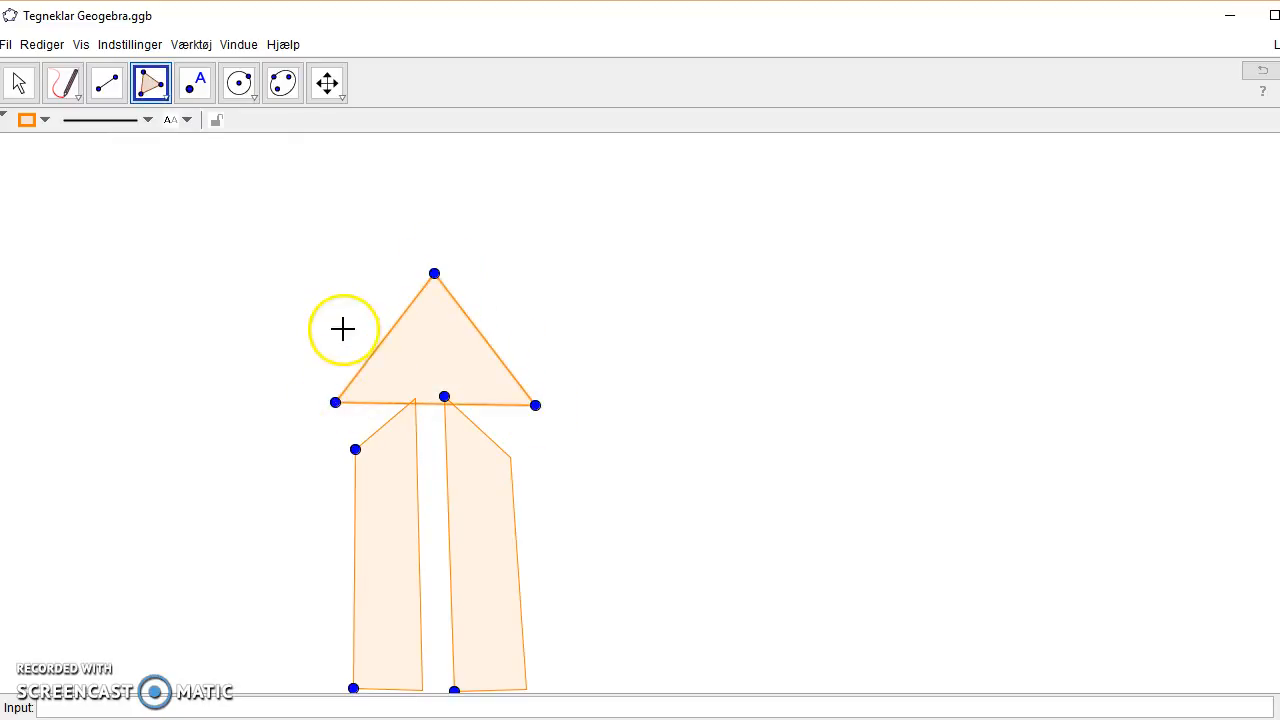
Draw the neck as a small four-sided rigid polygon on the apex of the triangular body.
click(165, 92)
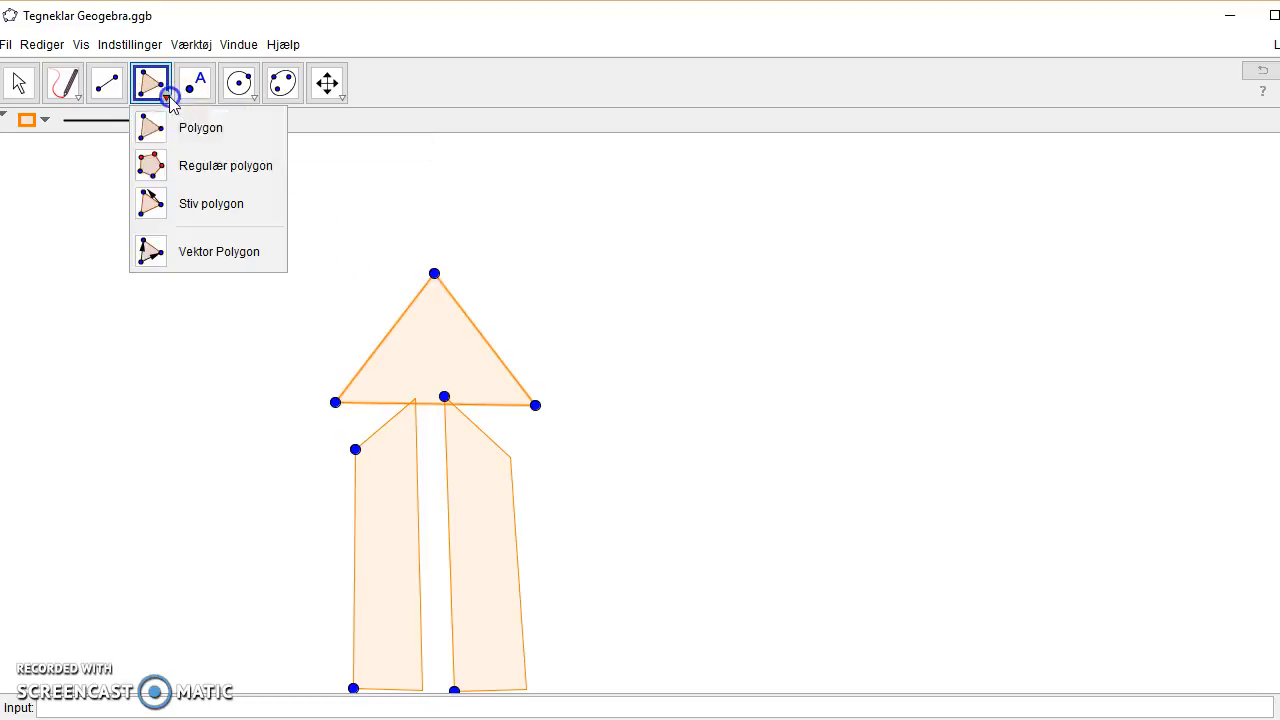
click(149, 201)
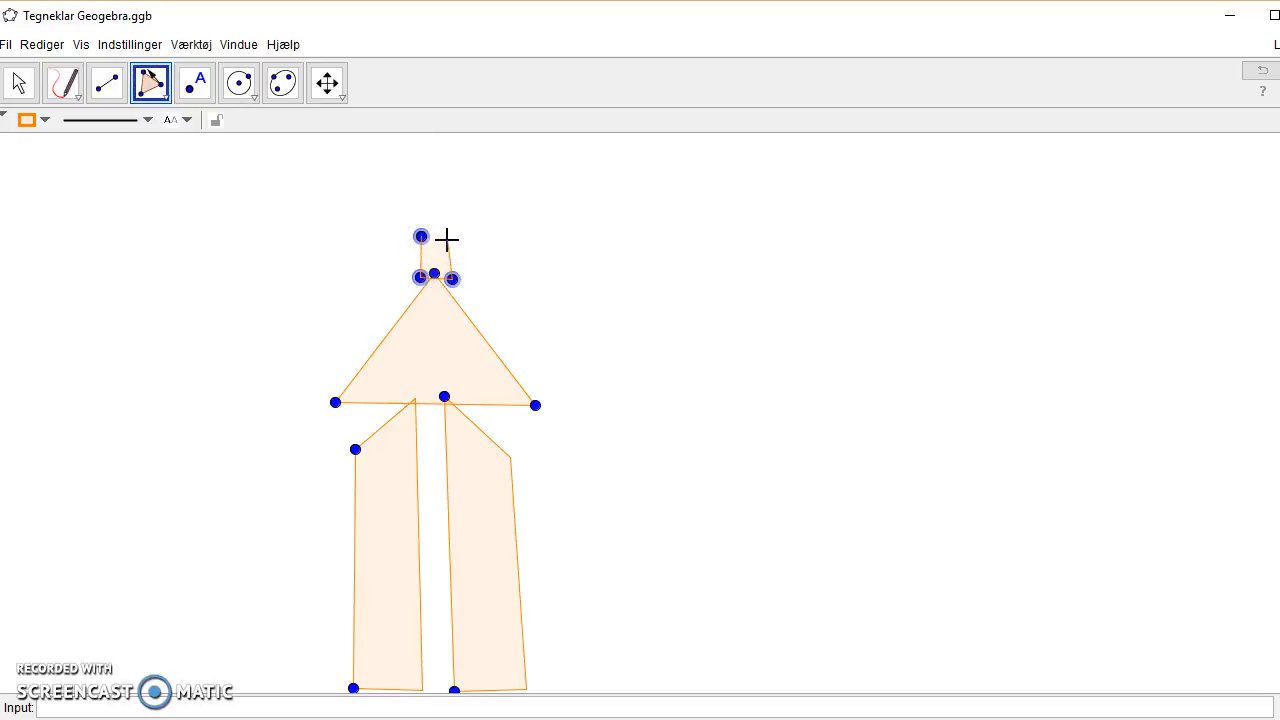
click(422, 233)
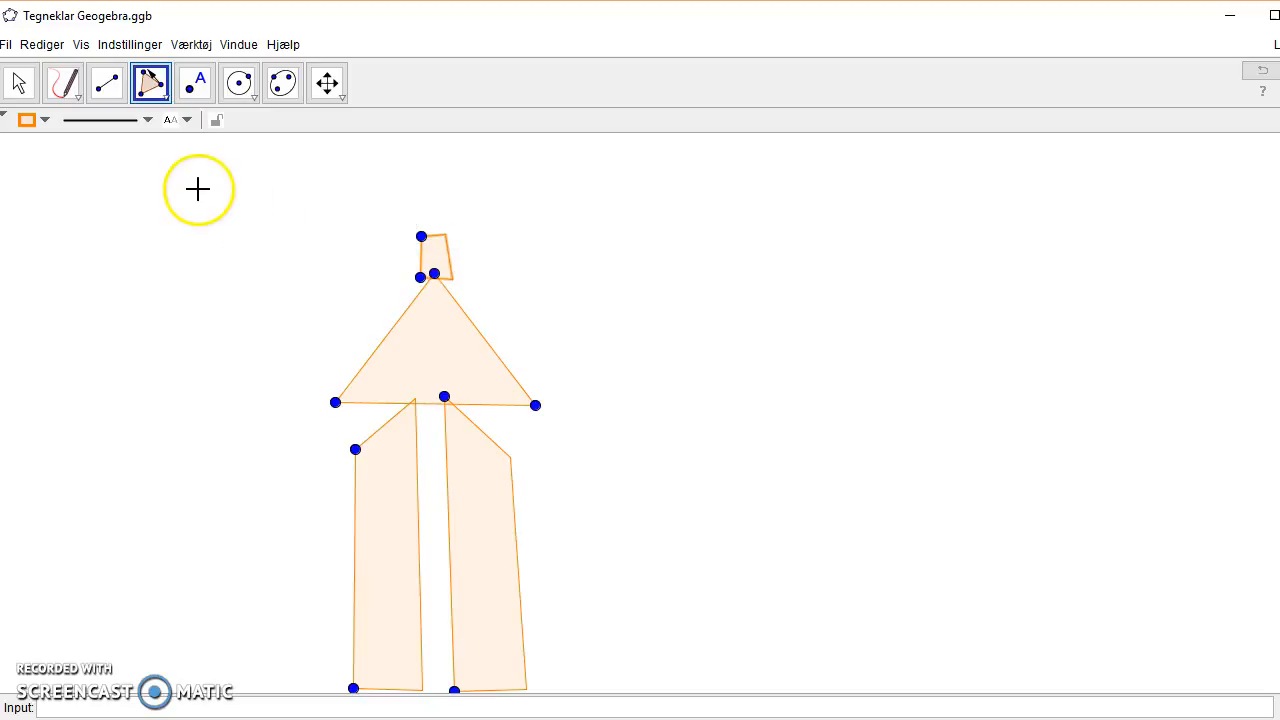
click(167, 100)
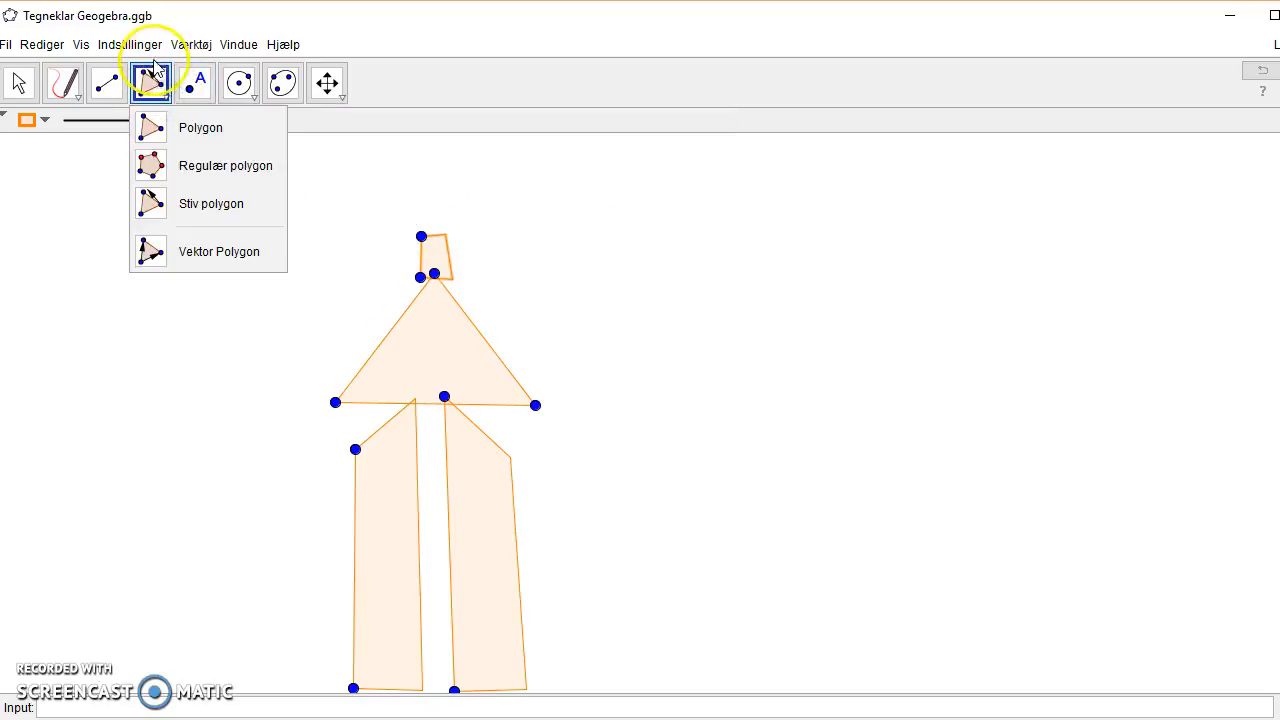
click(245, 100)
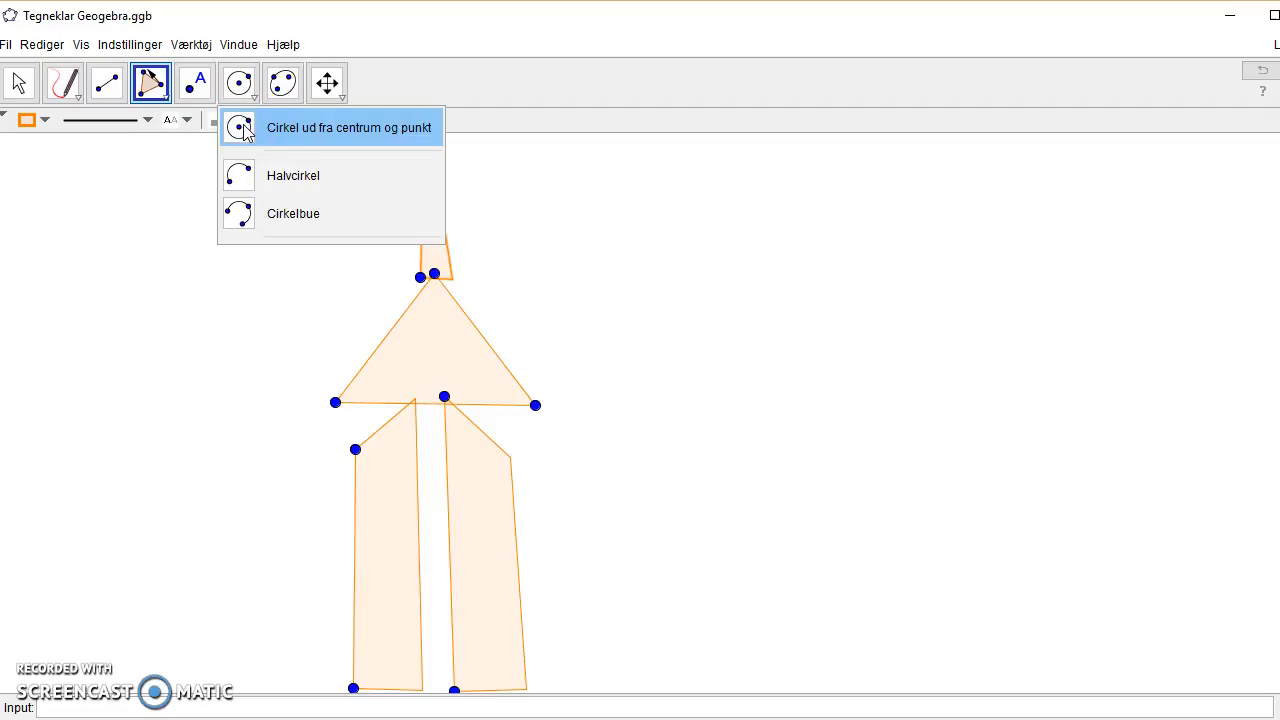
click(285, 90)
click(287, 91)
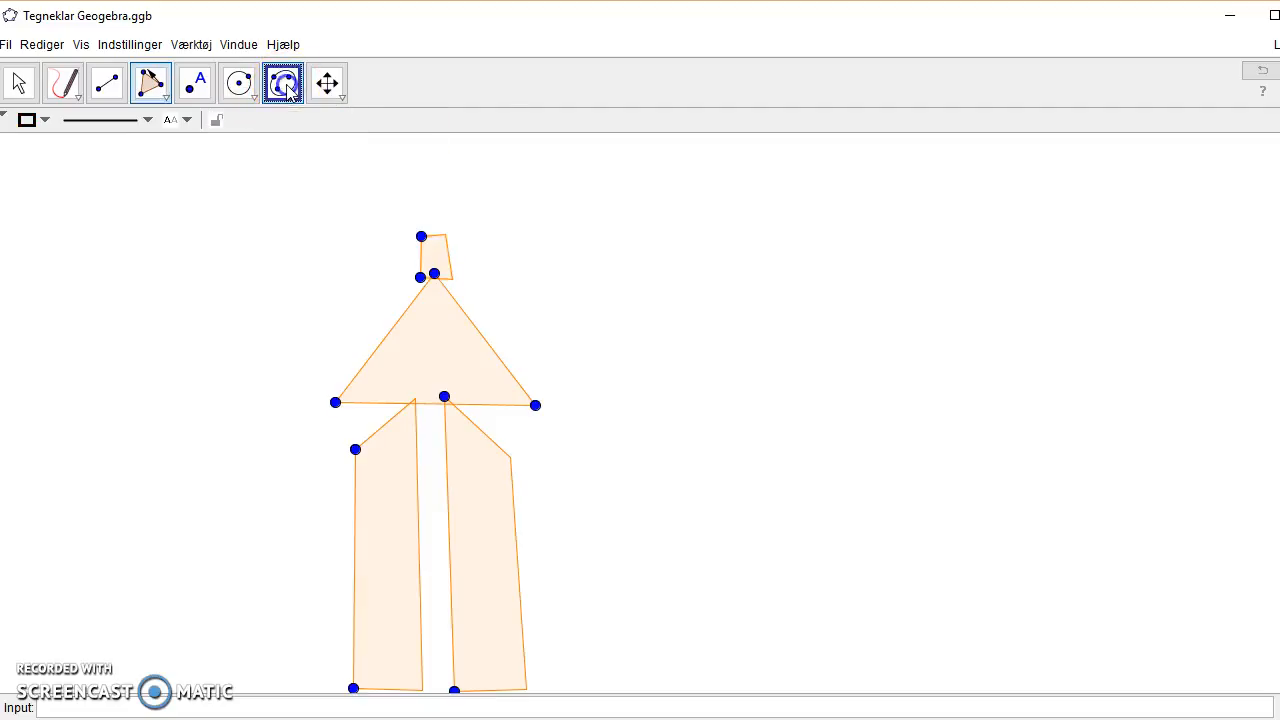
click(424, 194)
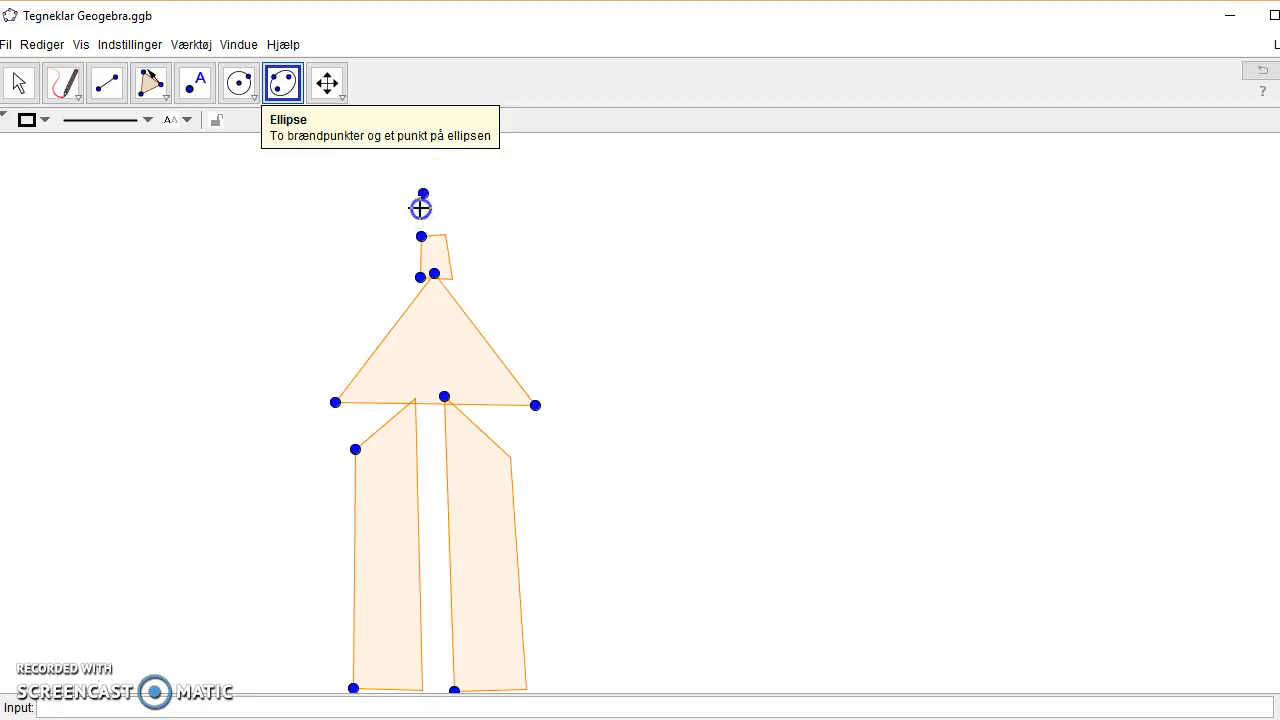
click(424, 193)
click(407, 176)
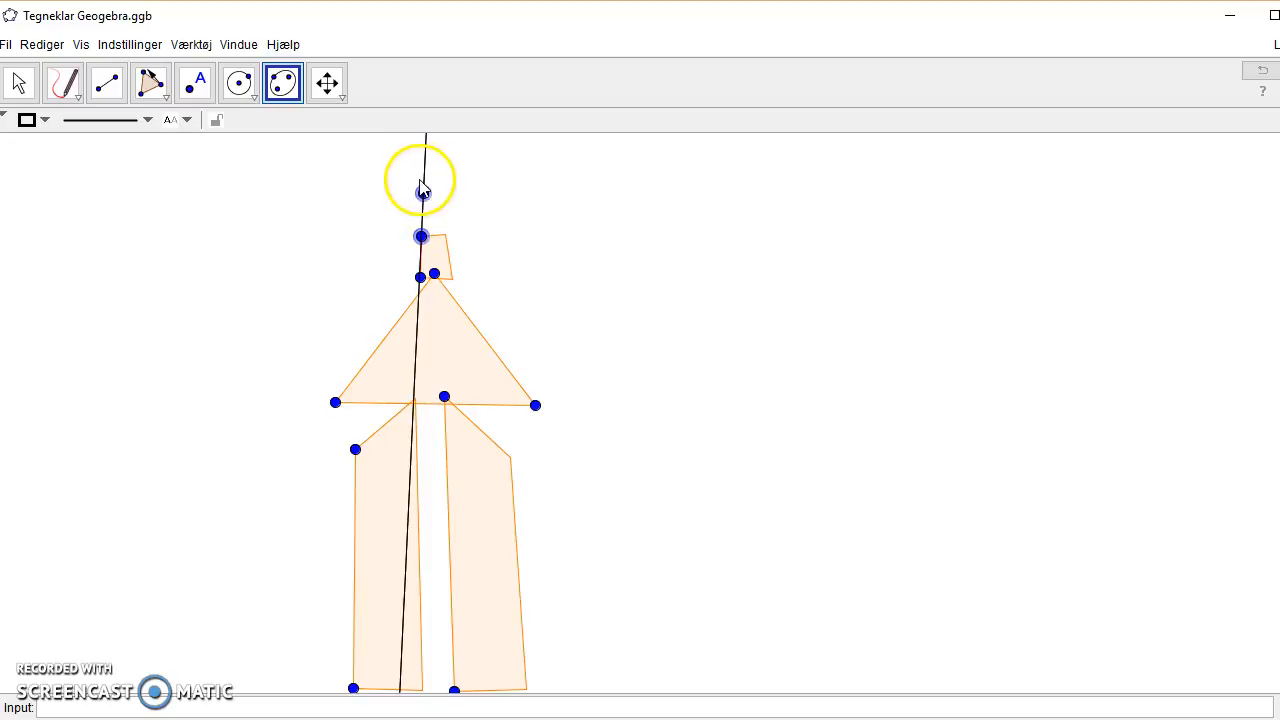
click(1256, 73)
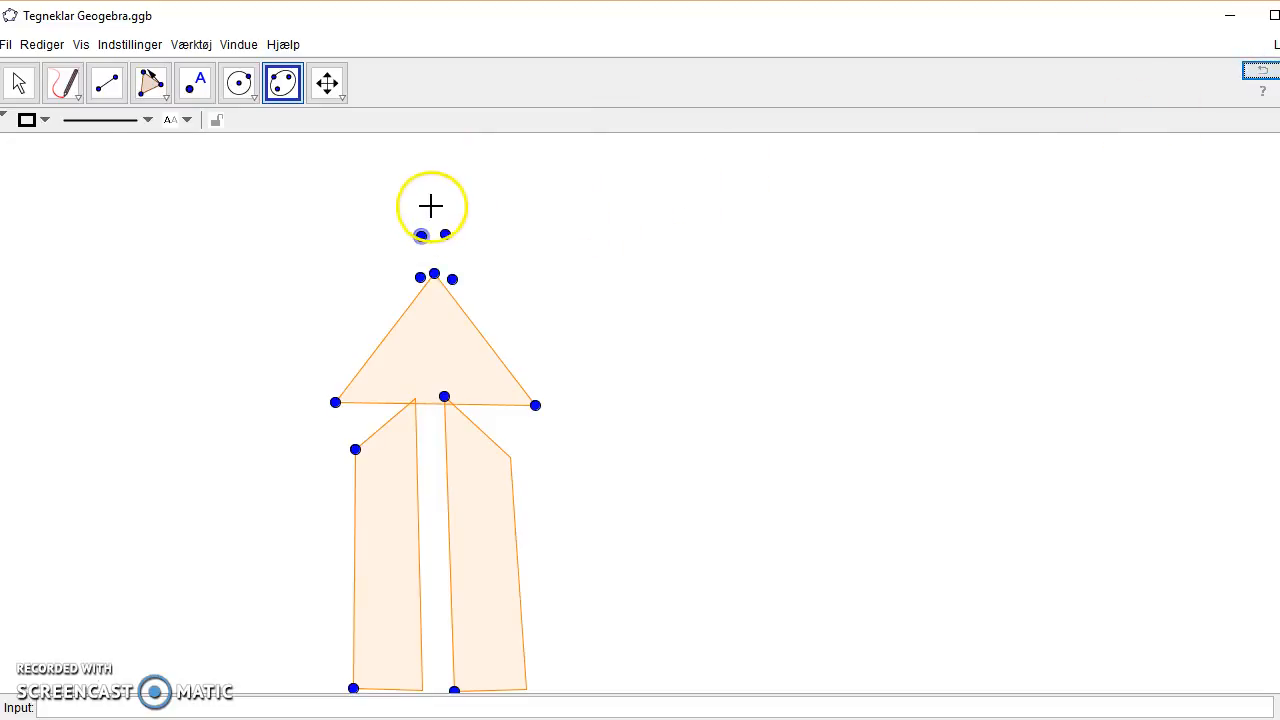
click(1262, 70)
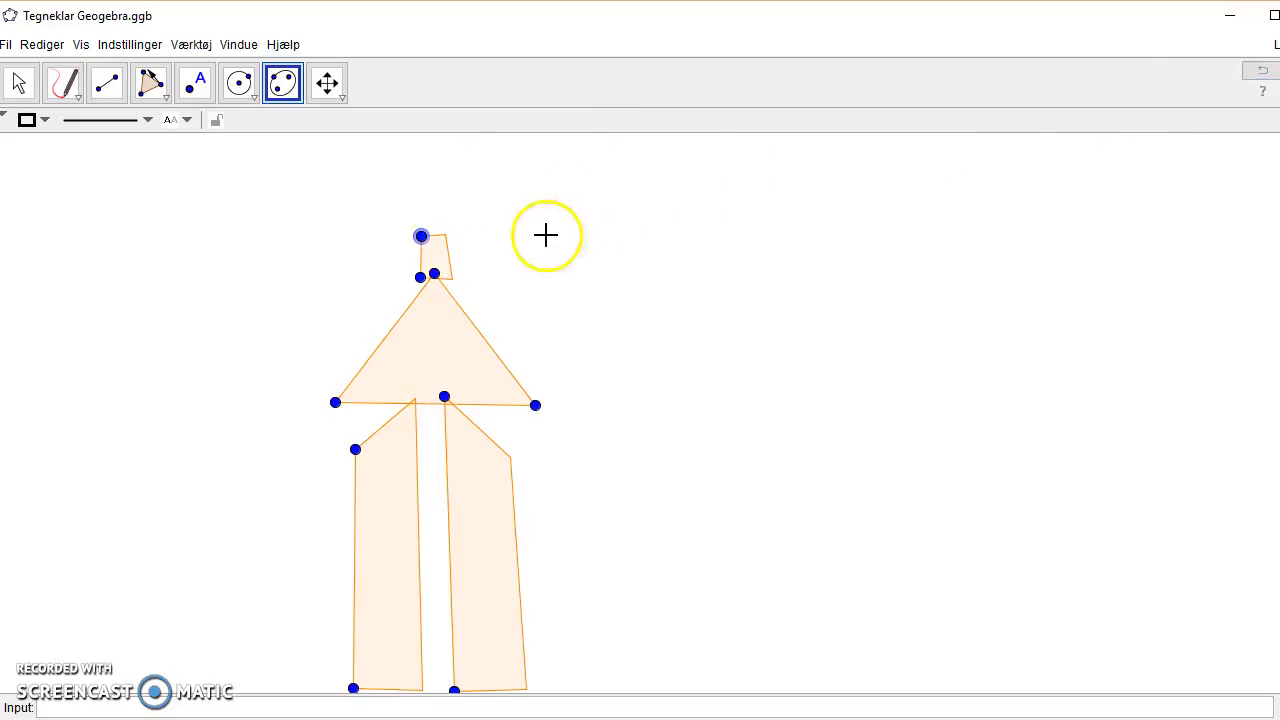
Draw the head as an ellipse with two side-by-side foci as eyes, passing through the neck's upper-left corner.
click(284, 84)
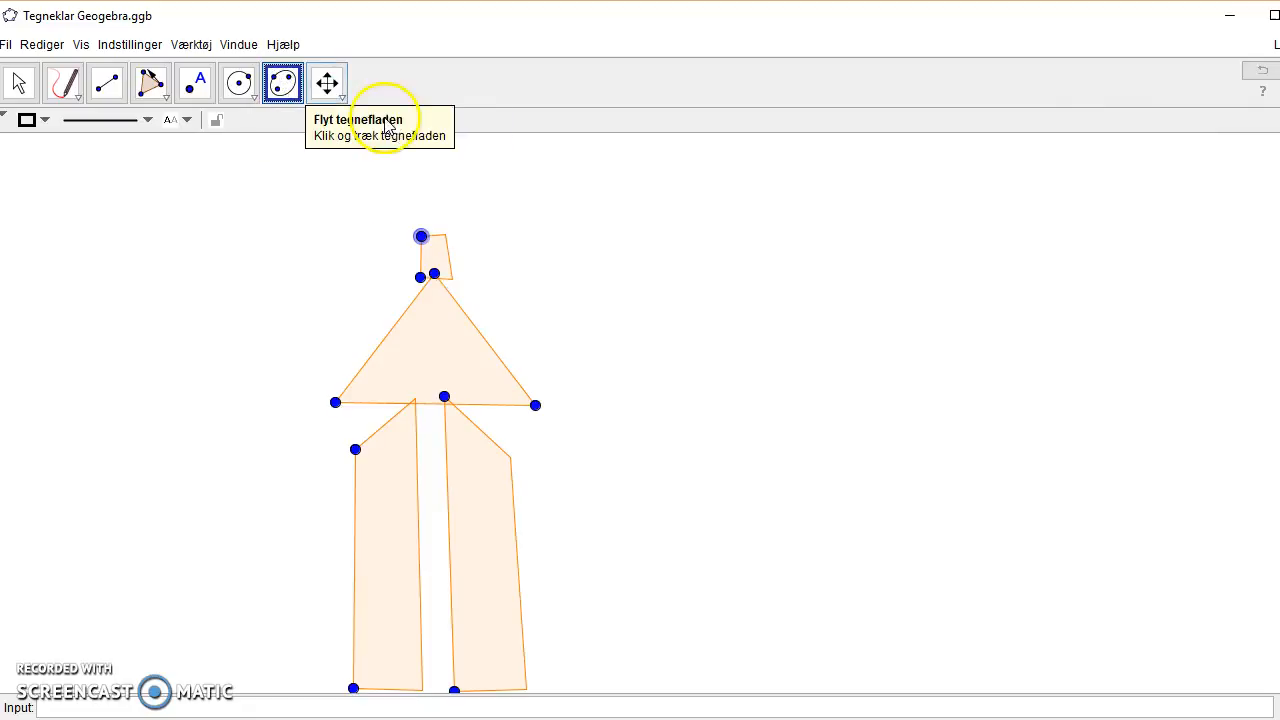
click(413, 195)
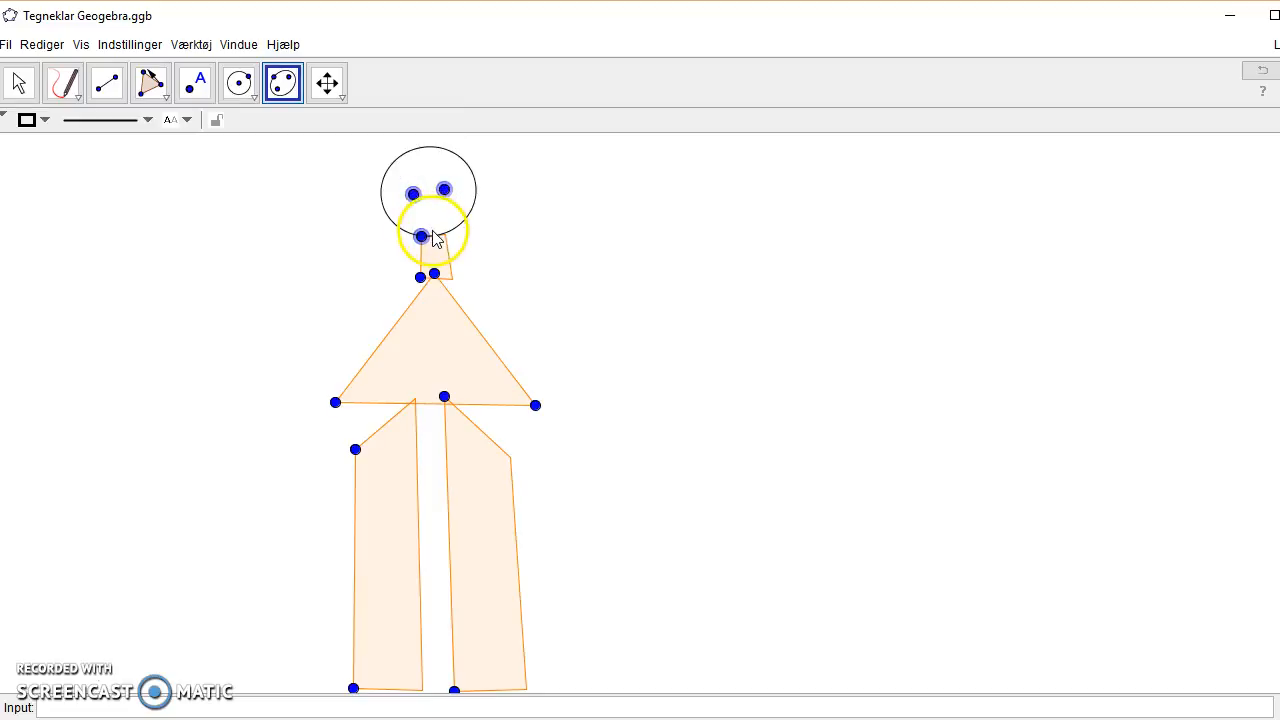
click(433, 233)
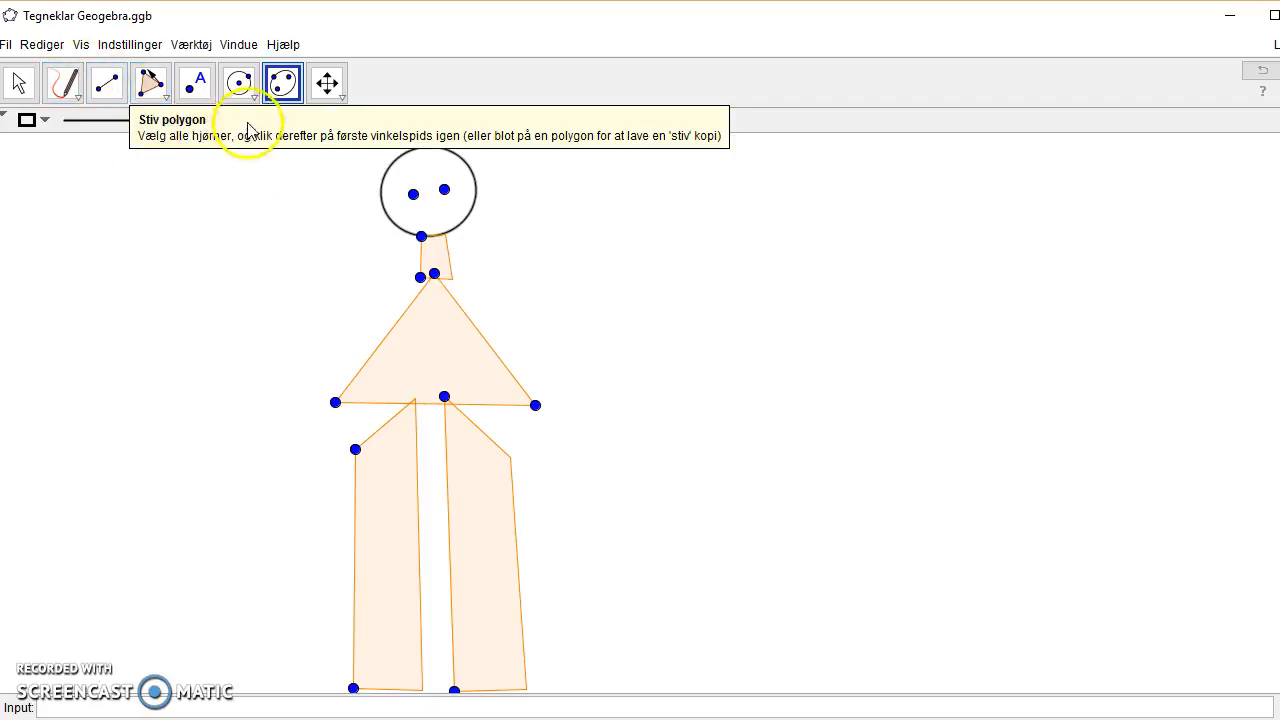
Draw the left arm as a four-sided rigid polygon reaching down and outward from the triangle's left side.
click(158, 90)
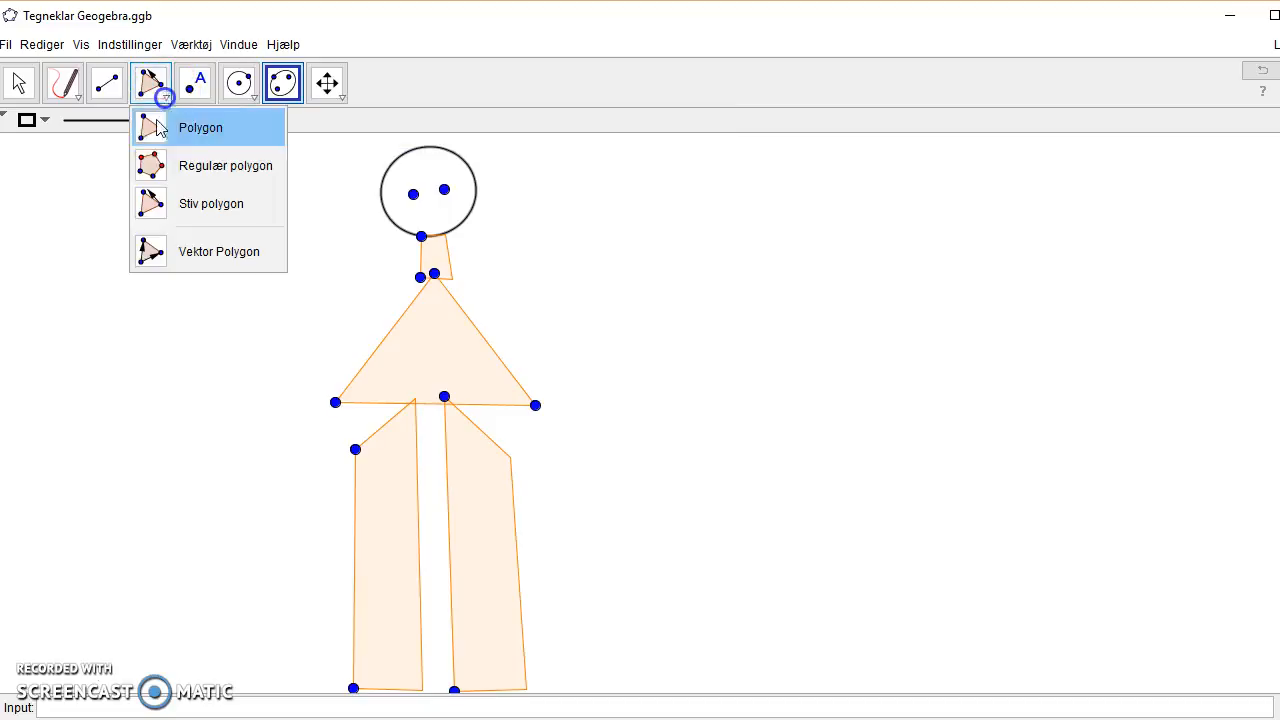
click(152, 200)
click(391, 310)
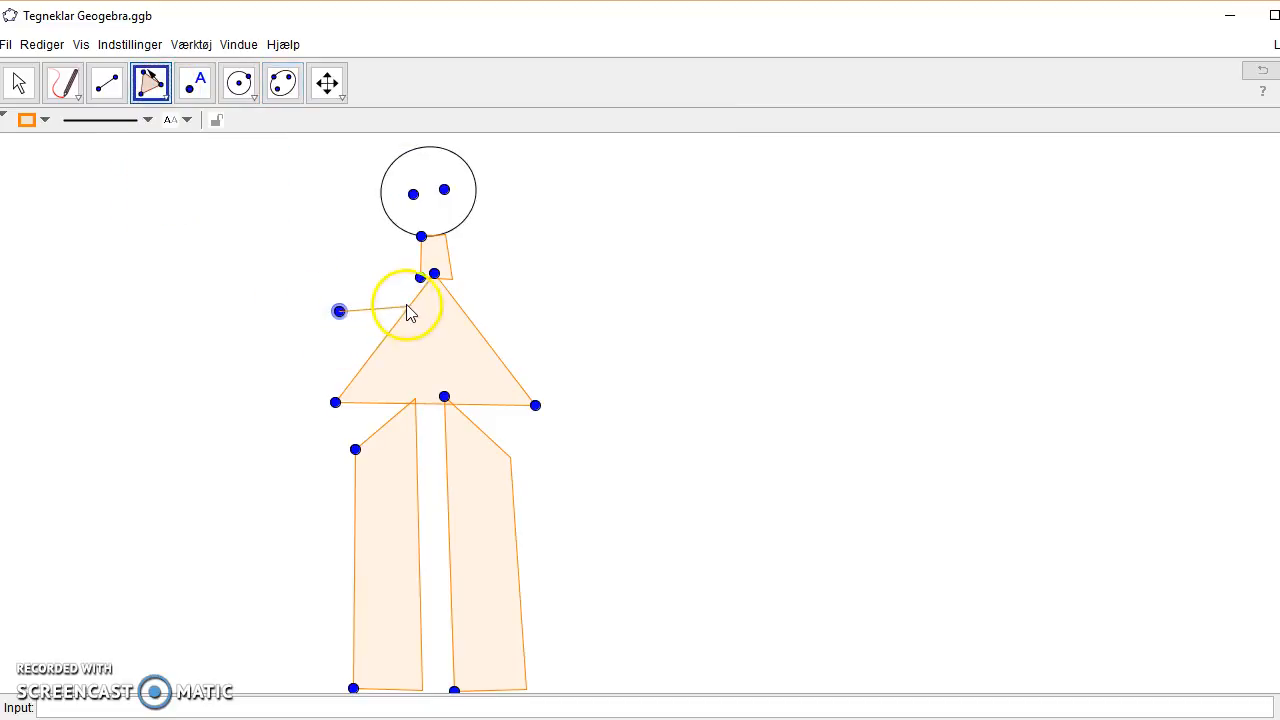
click(380, 338)
click(259, 381)
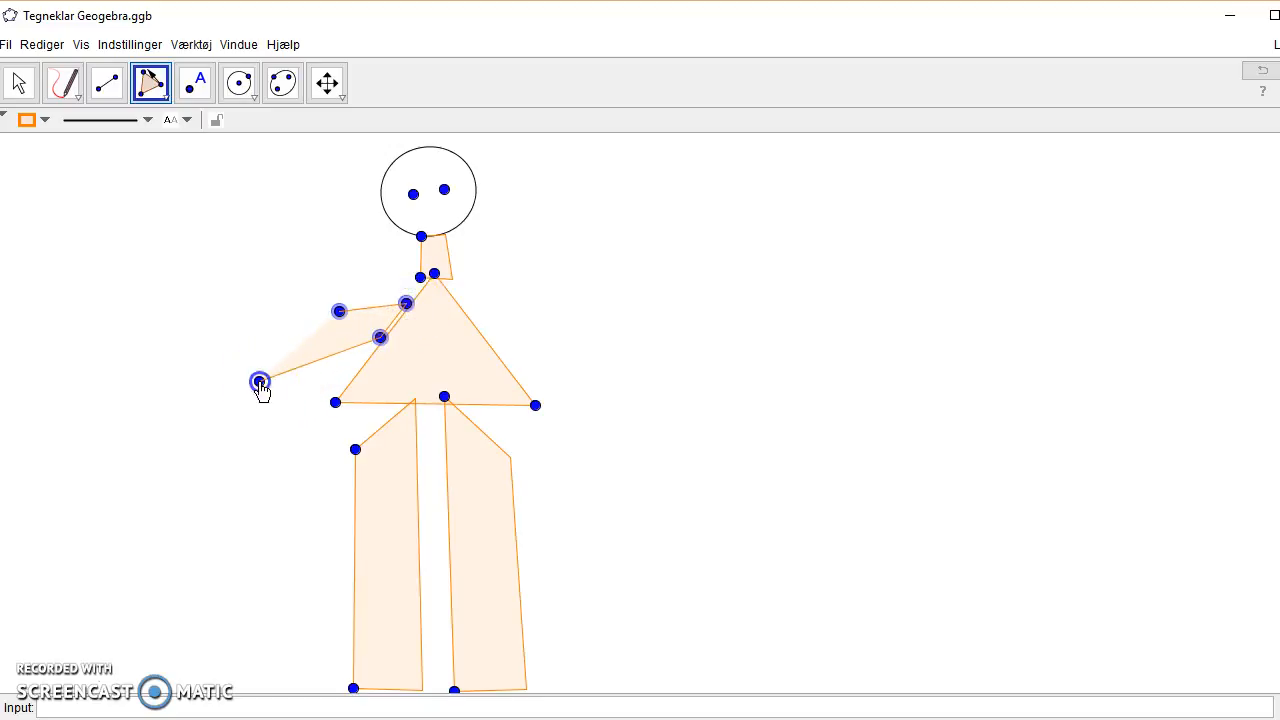
click(339, 312)
Draw the right arm as a four-sided rigid polygon reaching down and outward from the triangle's right side.
click(479, 297)
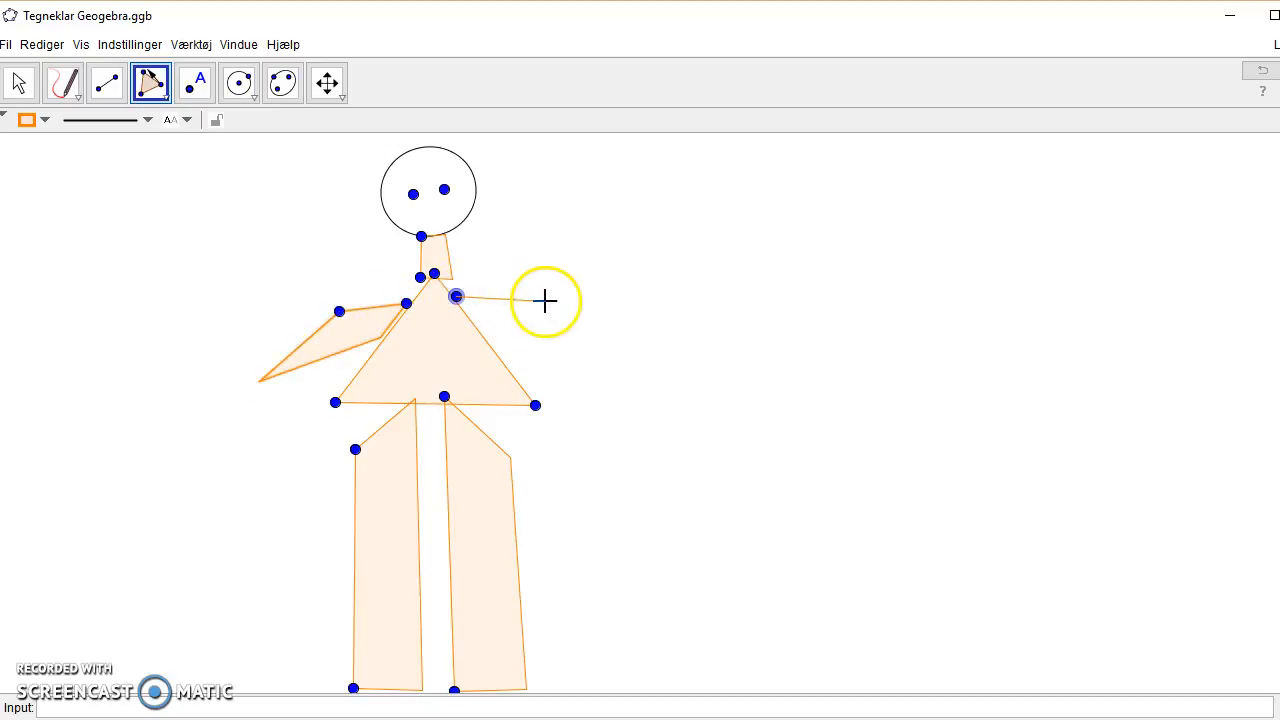
click(522, 303)
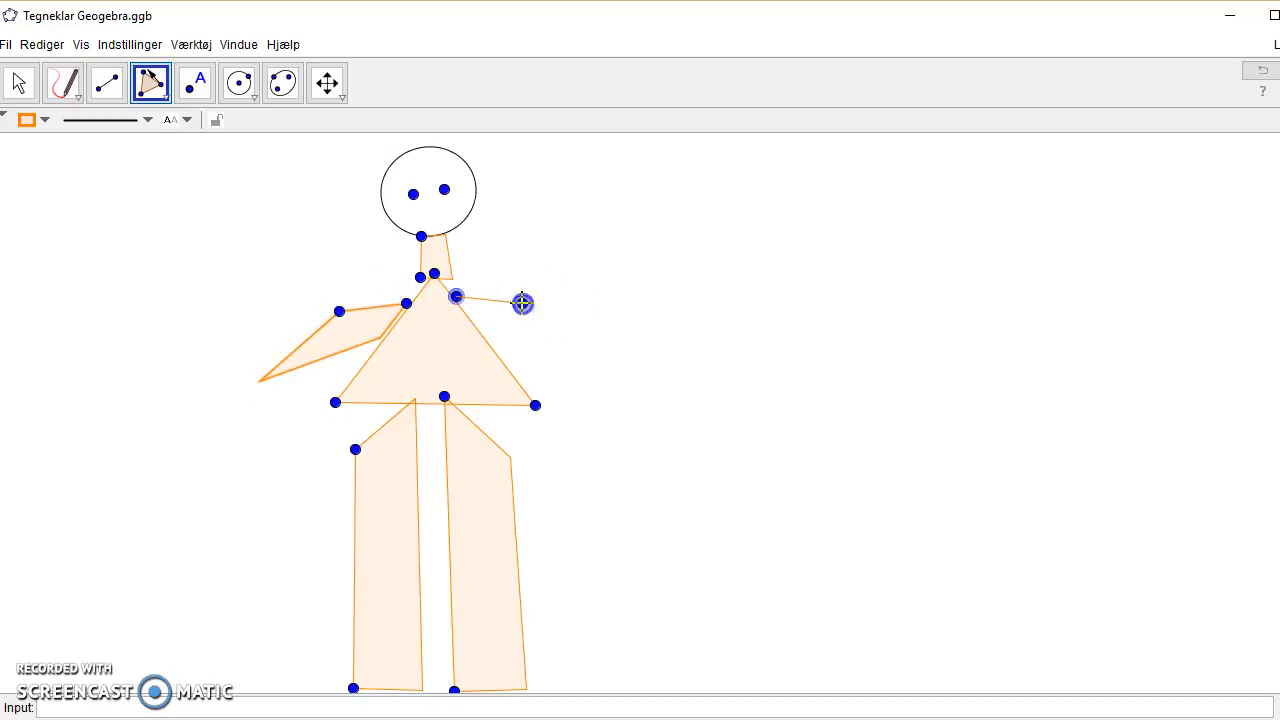
click(600, 358)
click(551, 370)
click(456, 297)
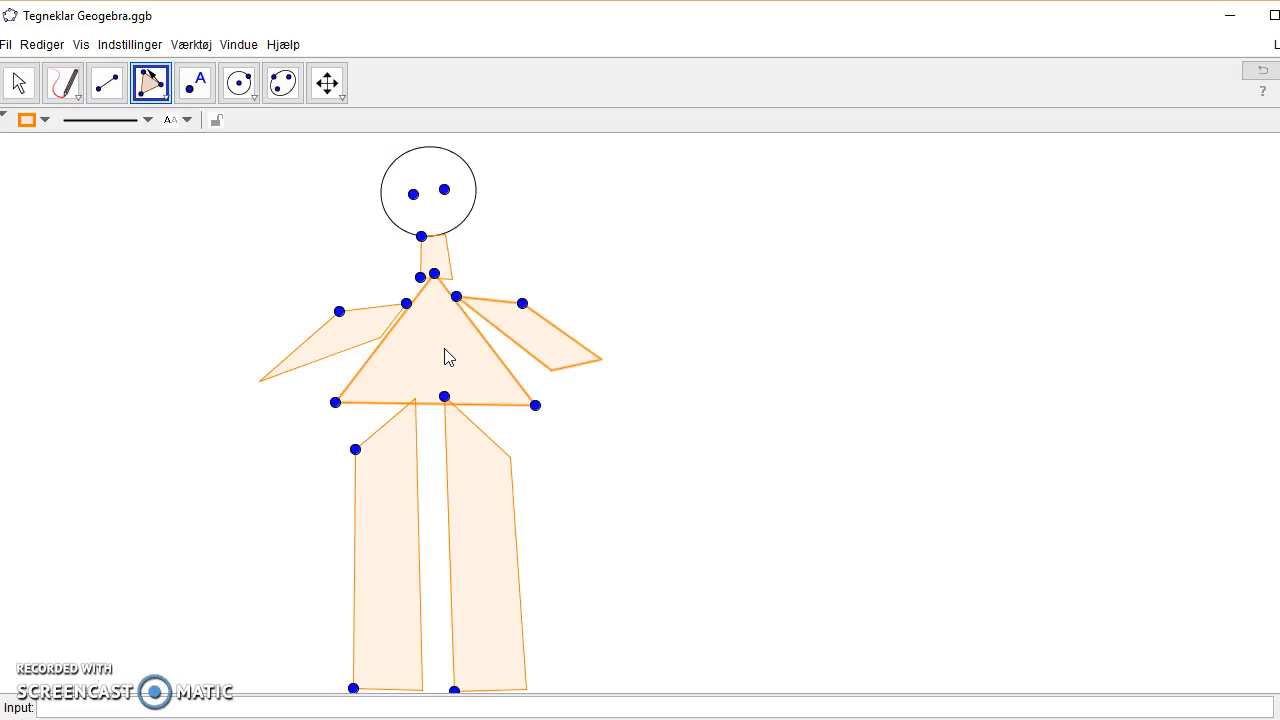
Draw a smiling mouth below the eyes and hair strokes over the top of the head with the freehand Pen tool.
click(62, 82)
drag(411, 214, 447, 214)
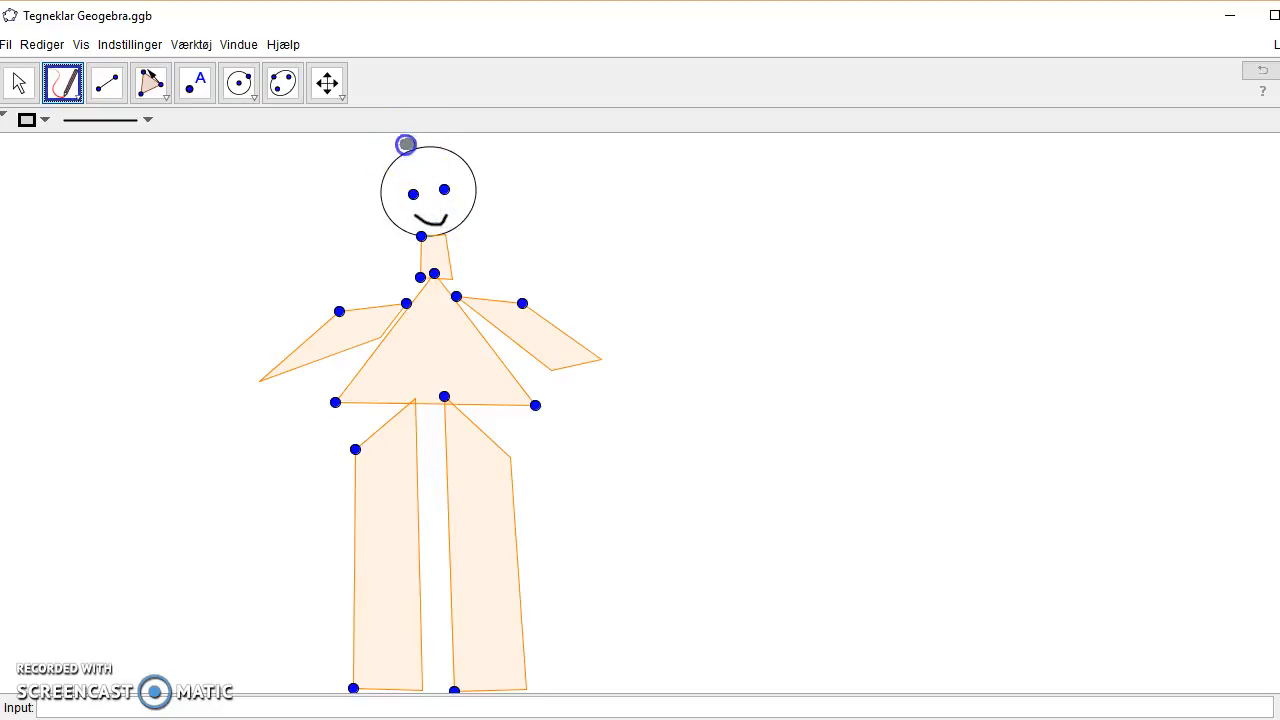
drag(380, 184, 402, 142)
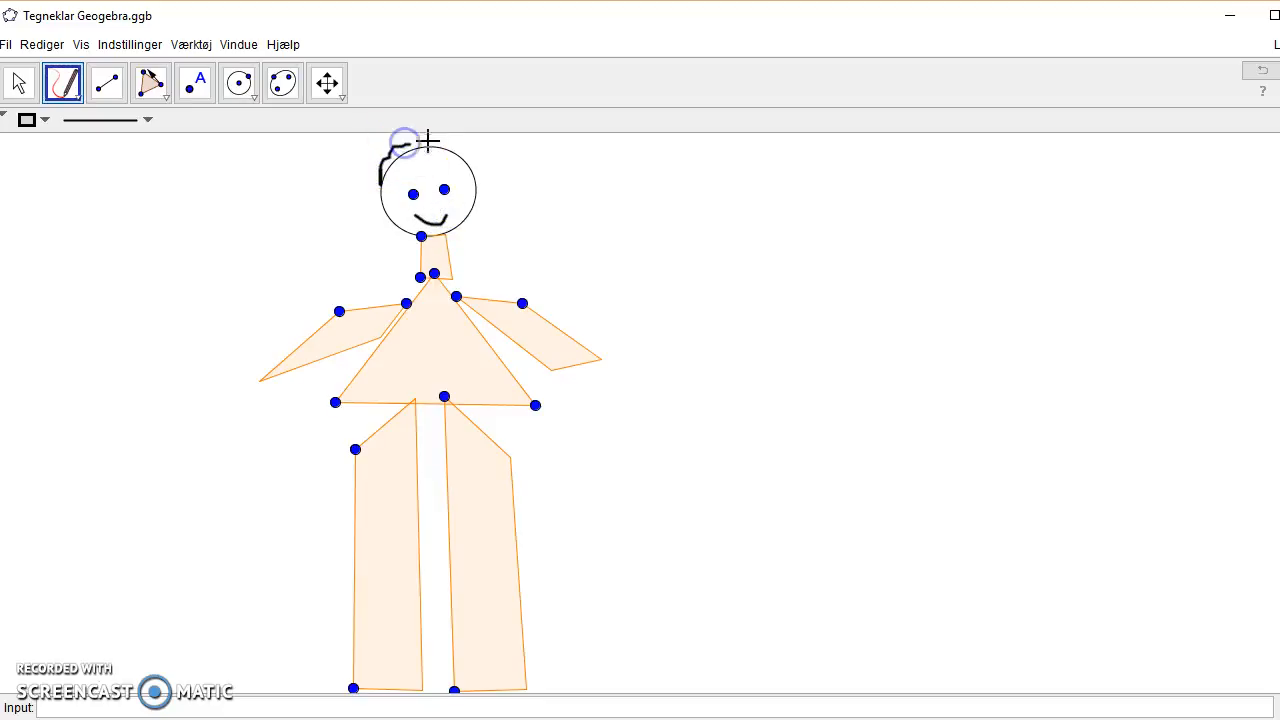
drag(480, 170, 481, 171)
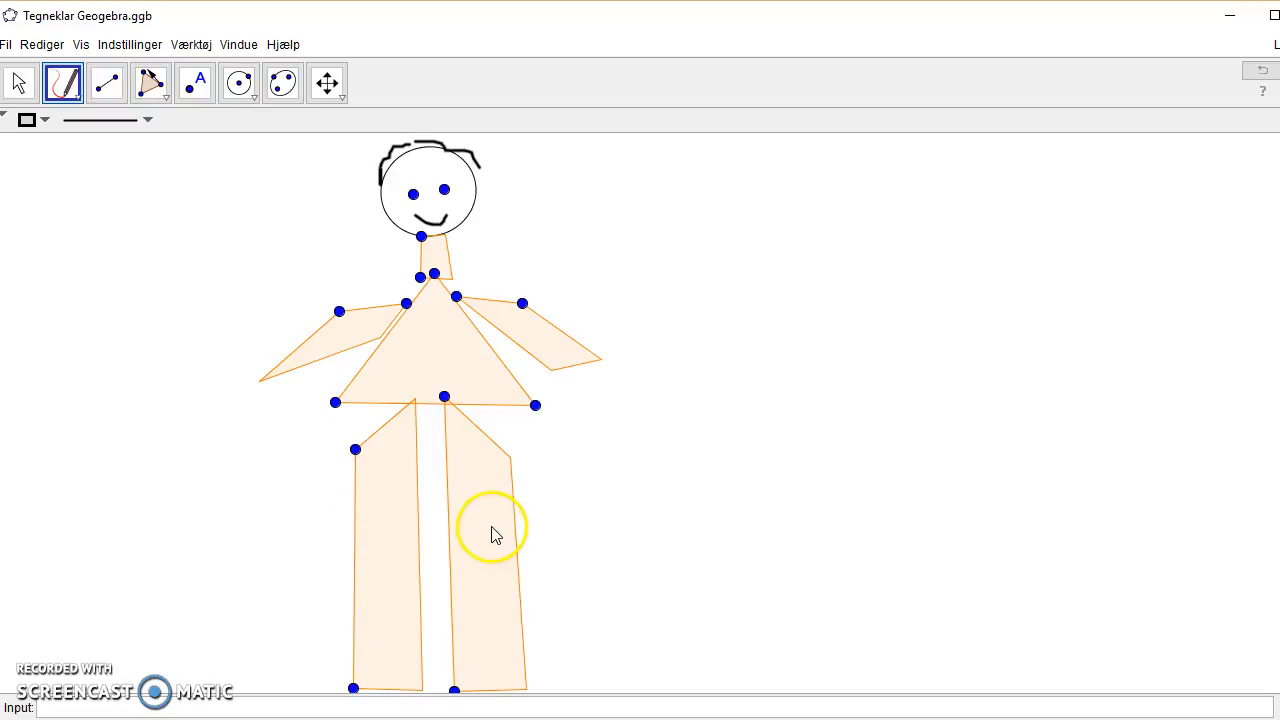
Colour the left leg polygon pink (255, 51, 204) and raise its opacity to about 90.
click(336, 92)
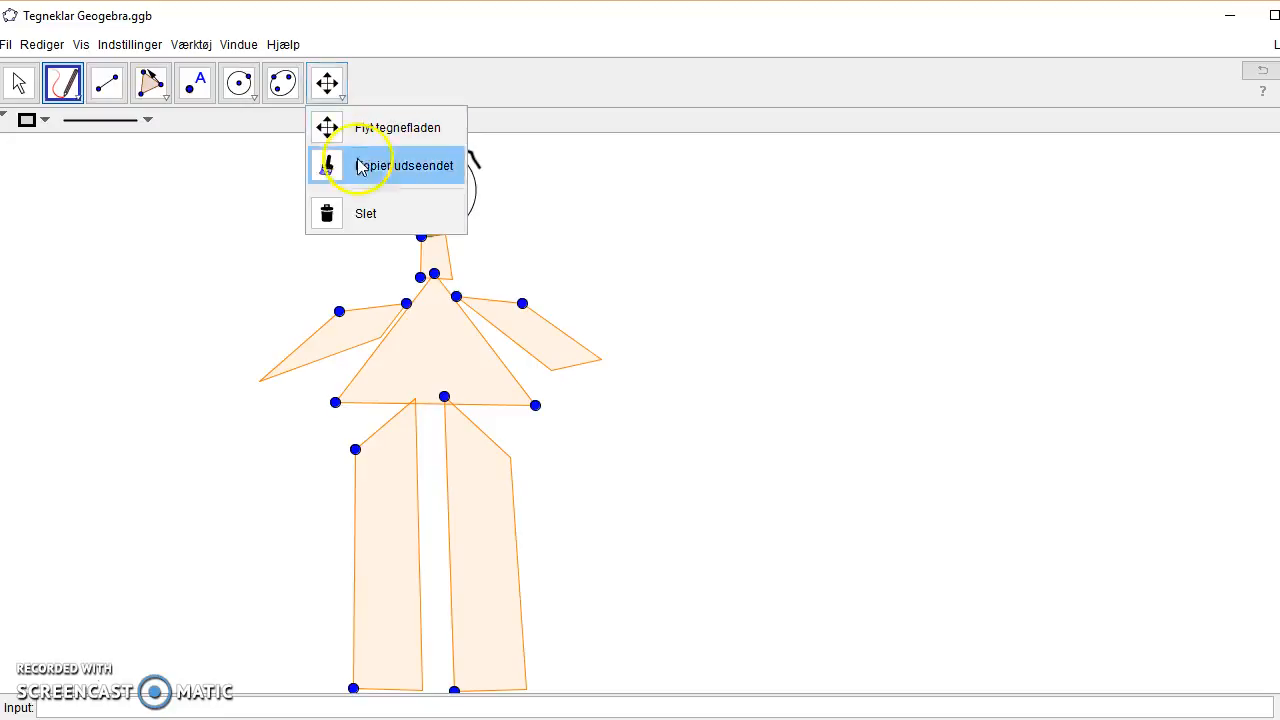
click(336, 135)
mouse_move(623, 471)
mouse_down()
mouse_move(654, 457)
mouse_move(574, 451)
mouse_move(517, 474)
mouse_move(386, 466)
mouse_move(626, 465)
mouse_up()
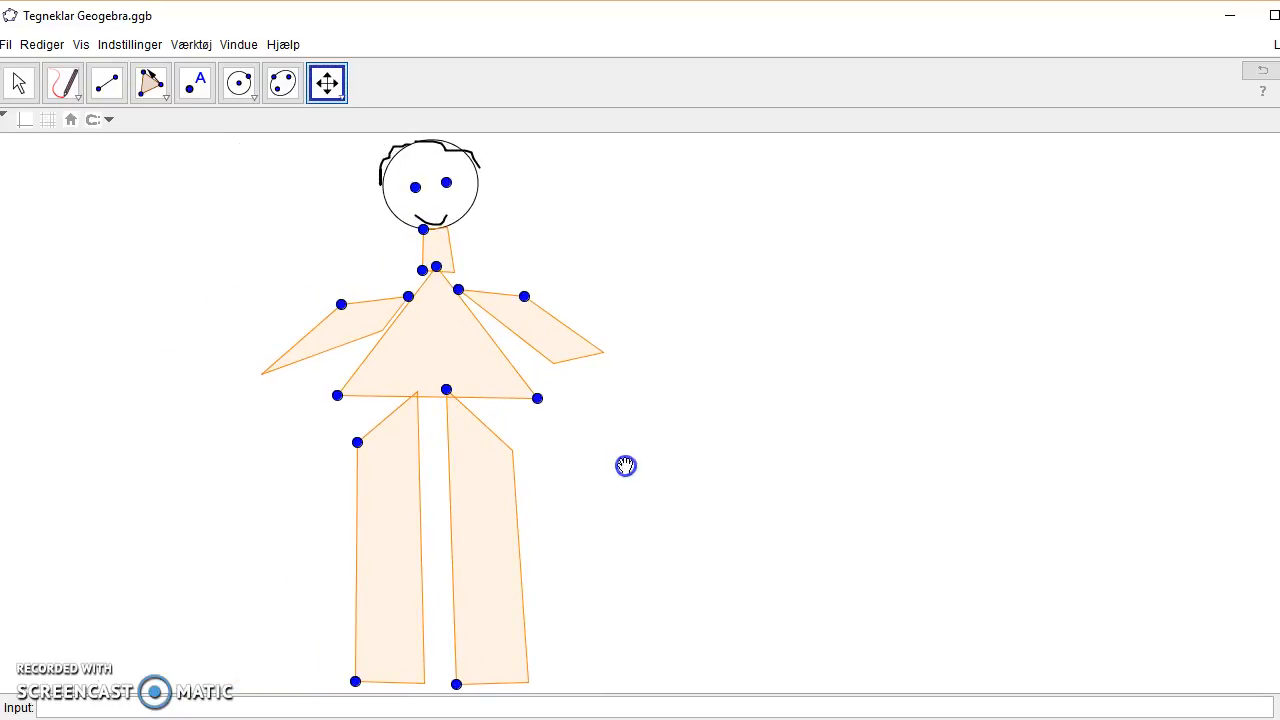
click(360, 443)
click(400, 440)
right_click(380, 528)
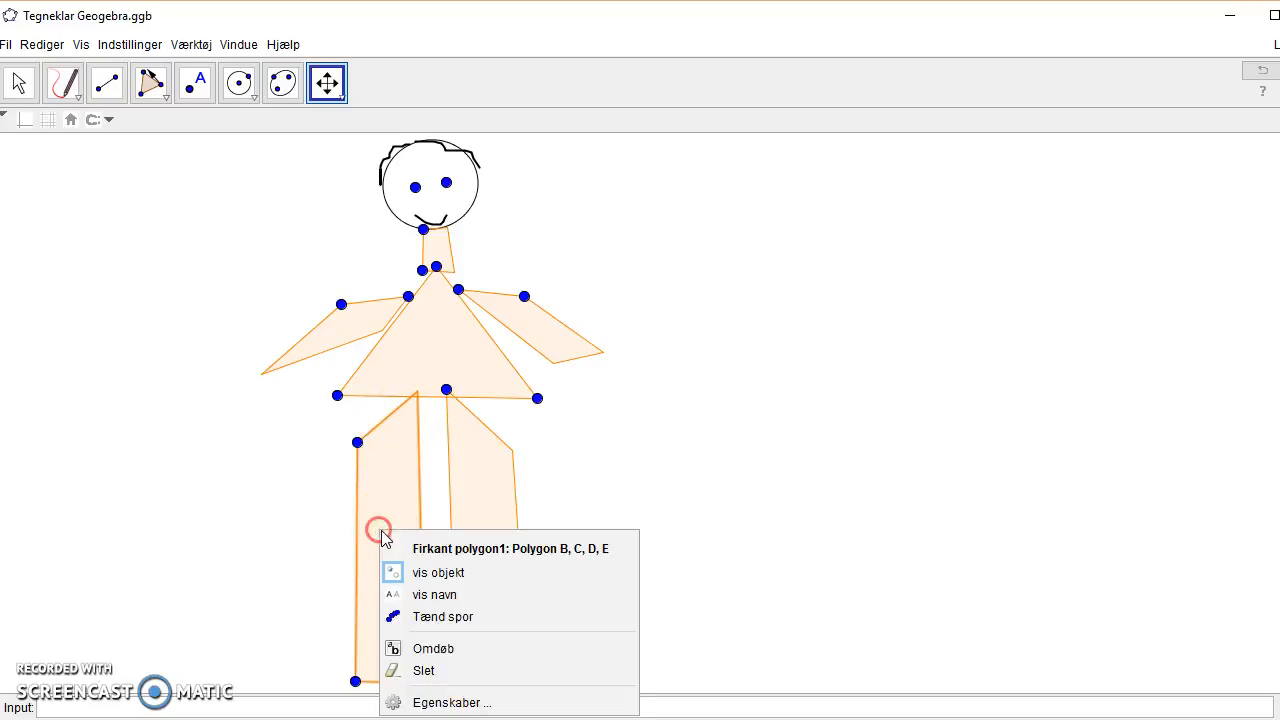
click(428, 703)
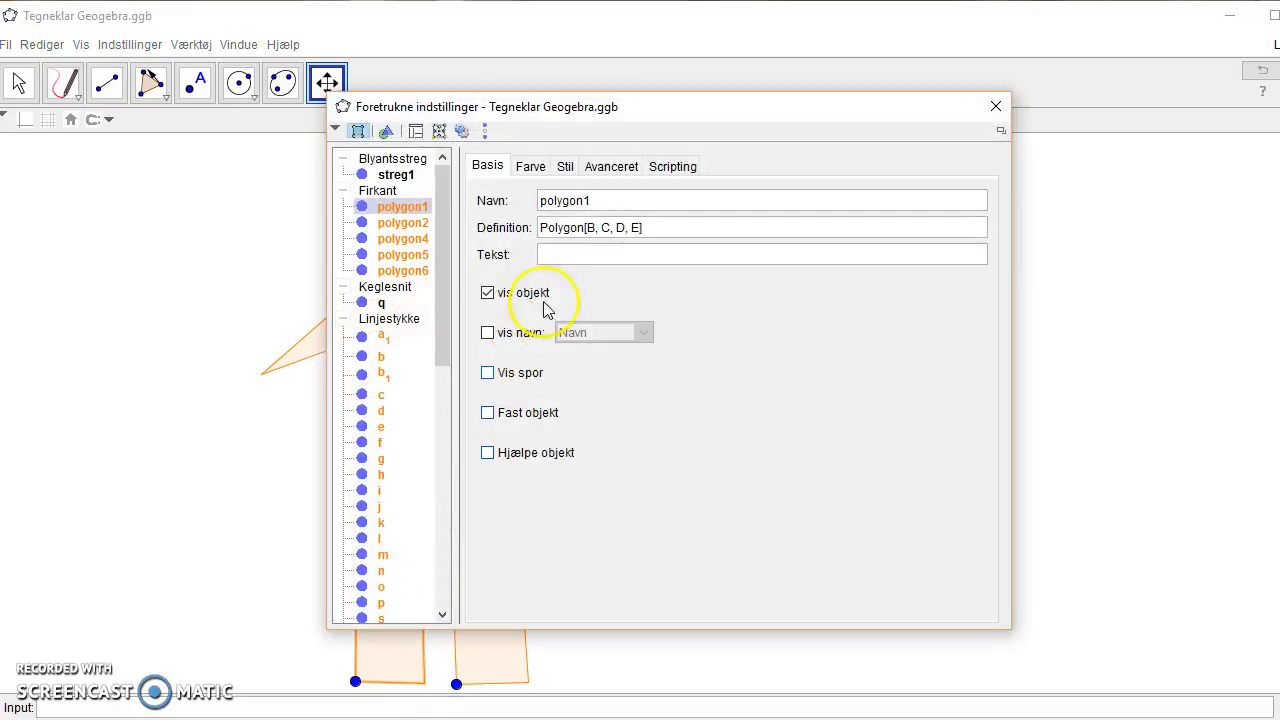
click(531, 168)
click(591, 341)
drag(508, 446, 640, 446)
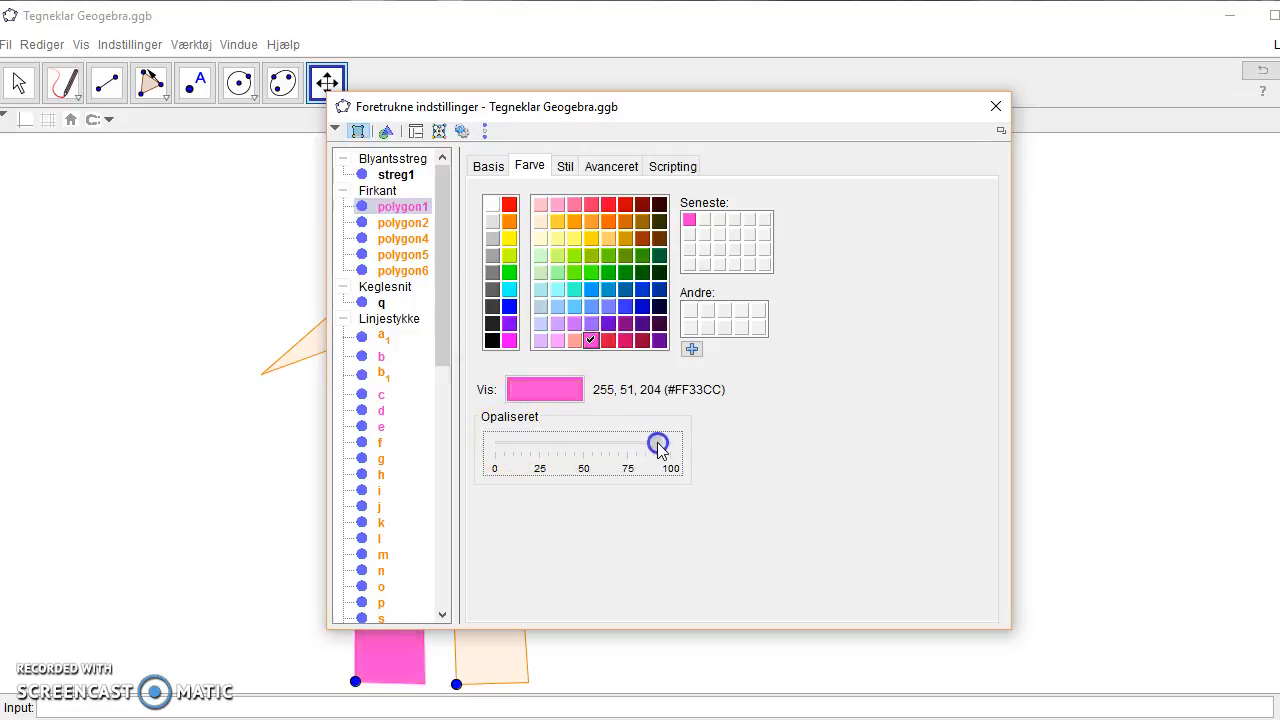
click(492, 645)
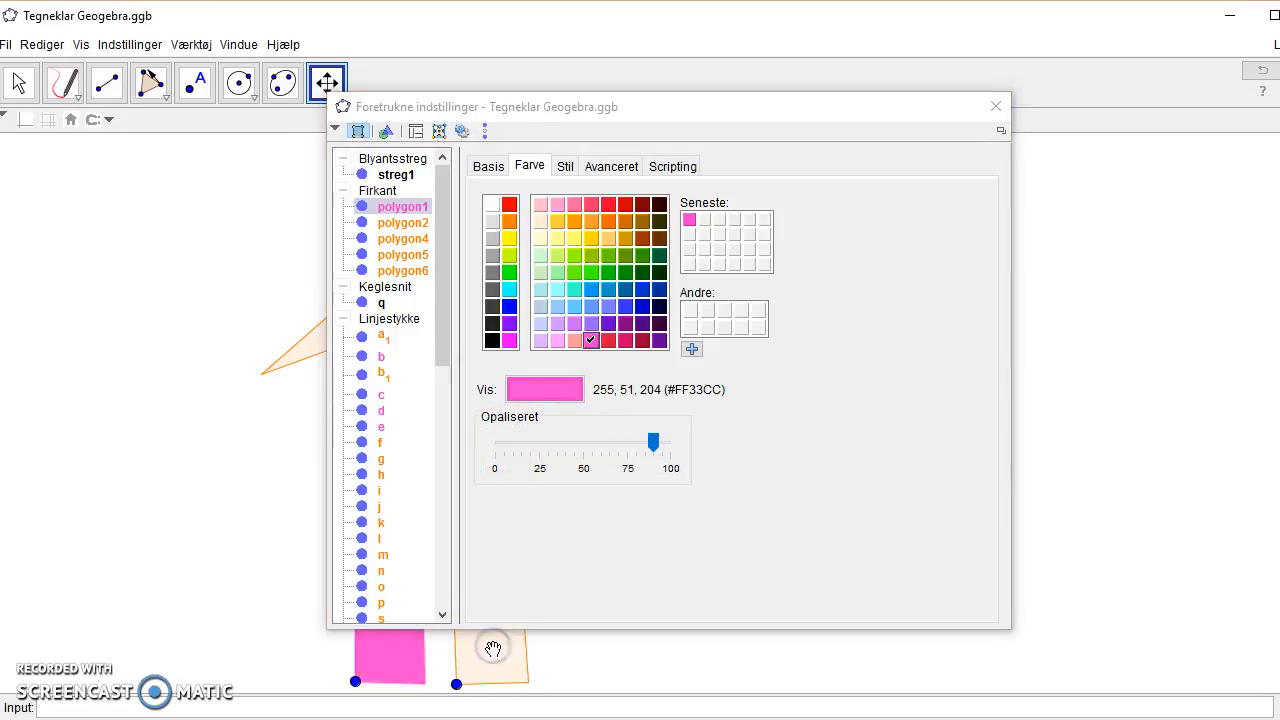
click(995, 106)
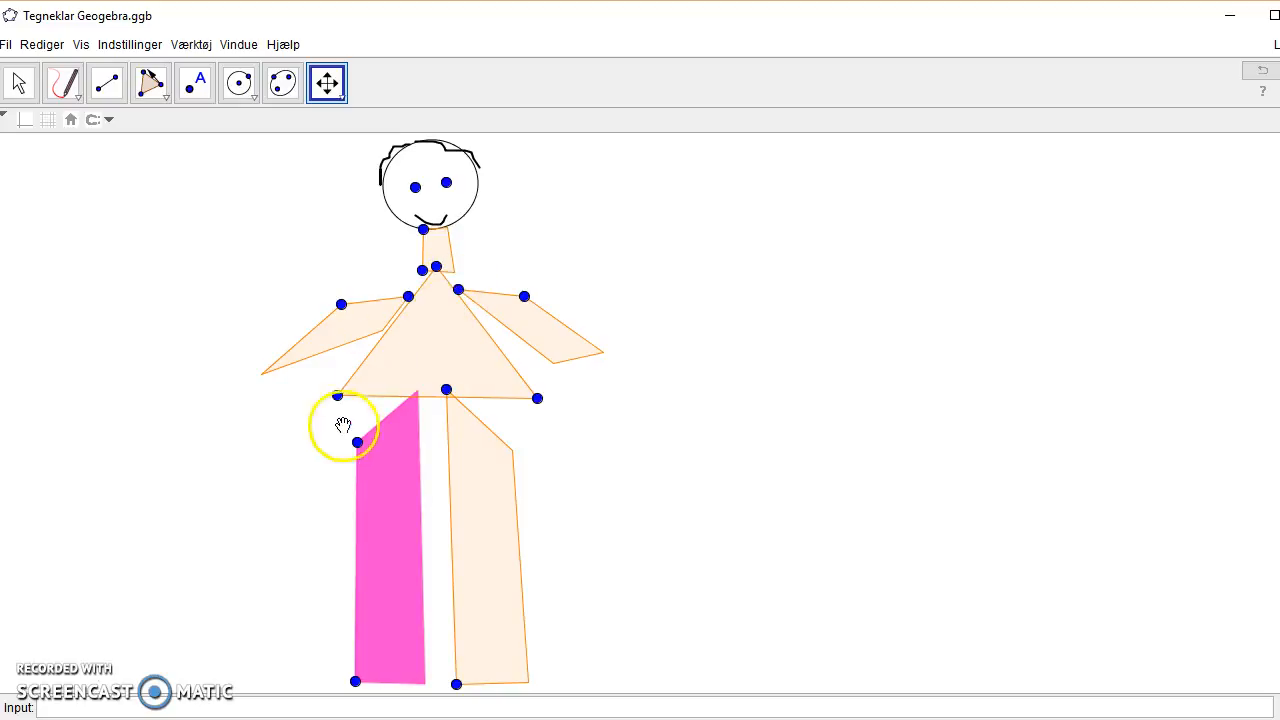
Draw a small ball beside the right foot as a circle defined by its centre and a point.
click(239, 84)
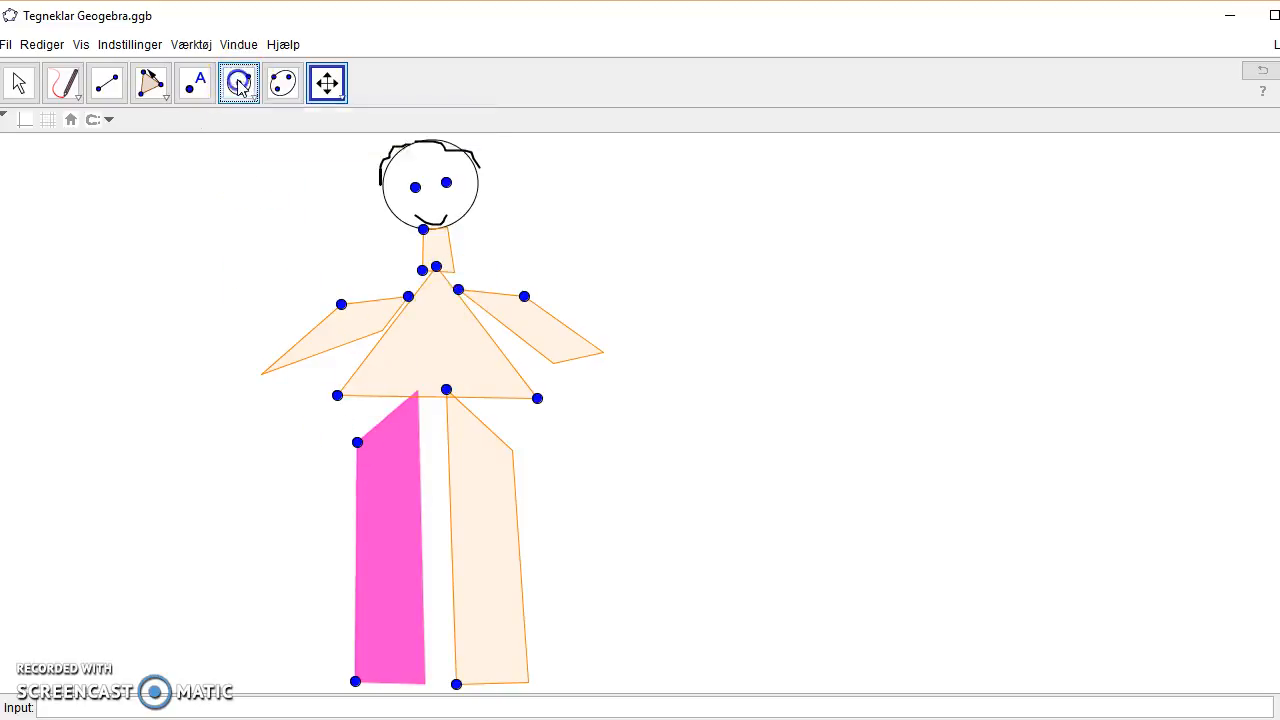
click(597, 657)
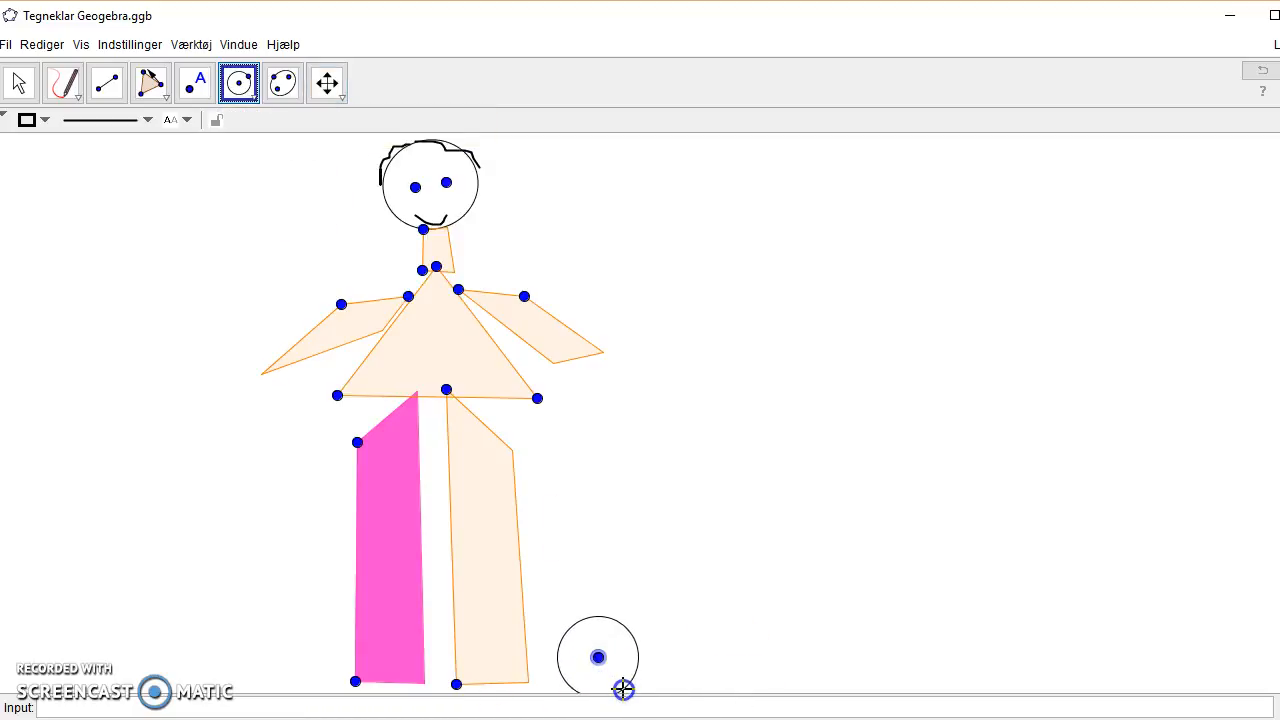
click(626, 689)
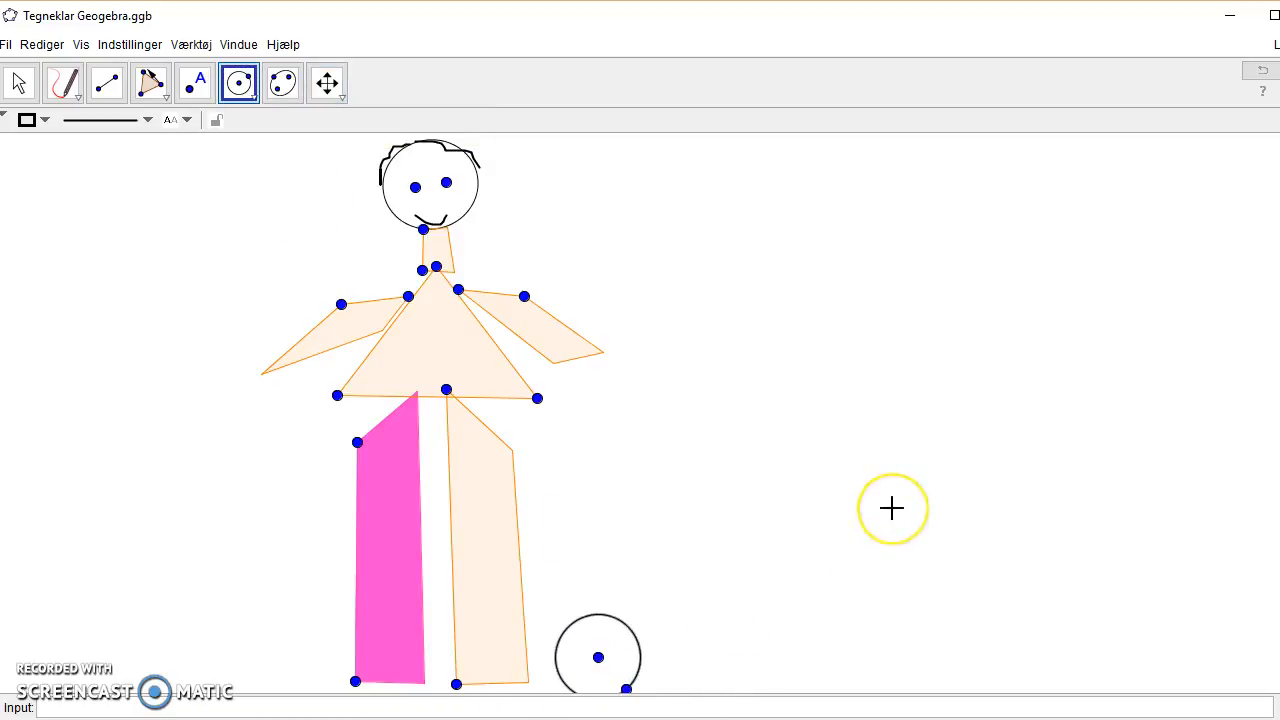